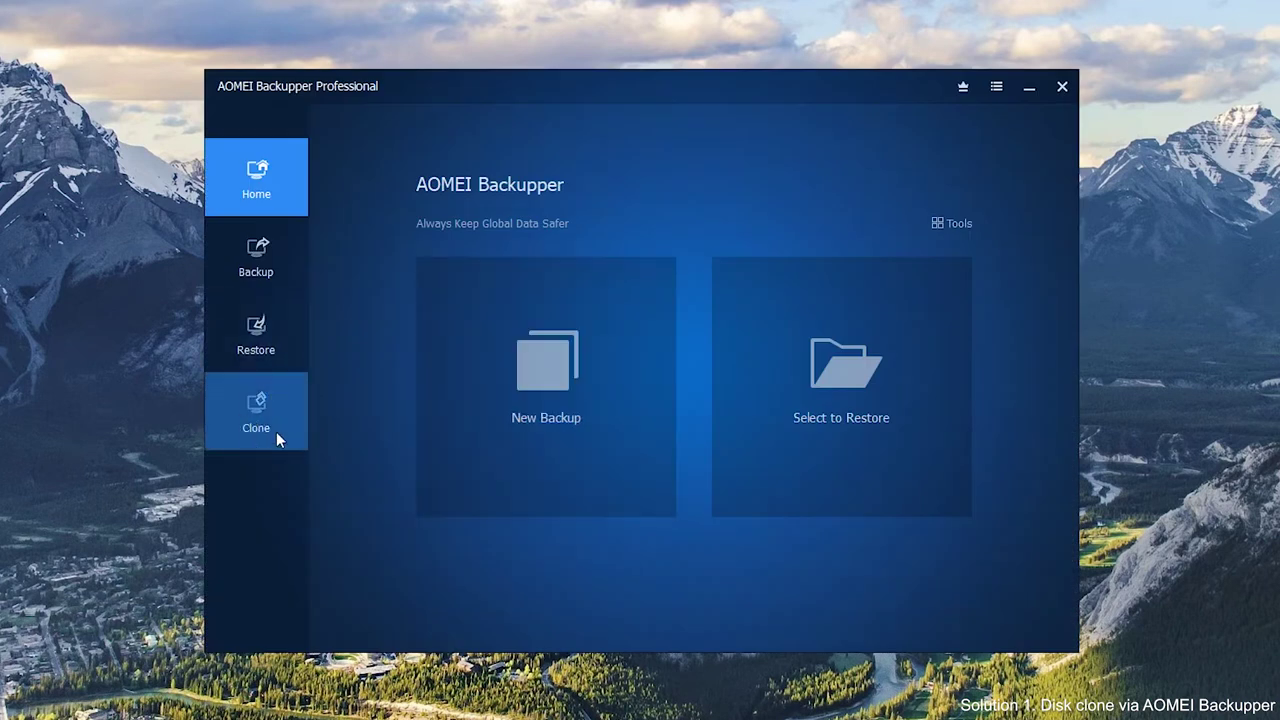
# Step: Set up a Disk Clone with Disk0 as the source disk
pyautogui.click(238, 427)
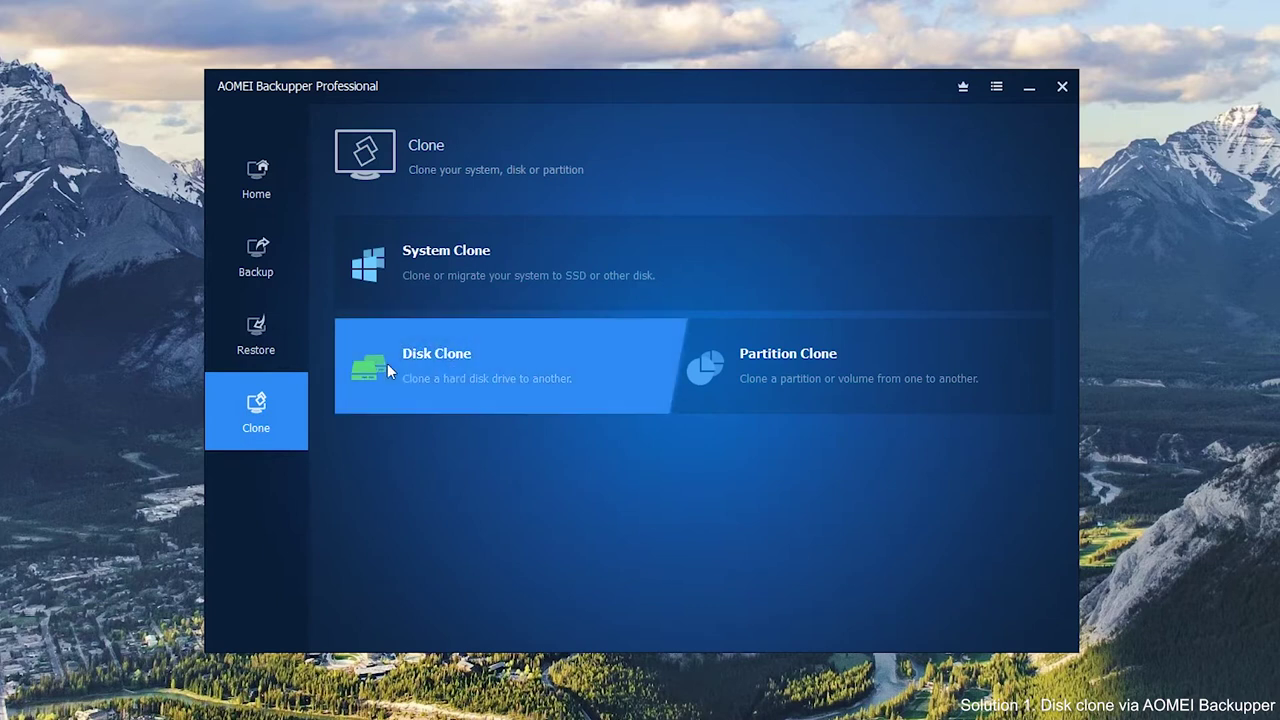
pyautogui.click(456, 362)
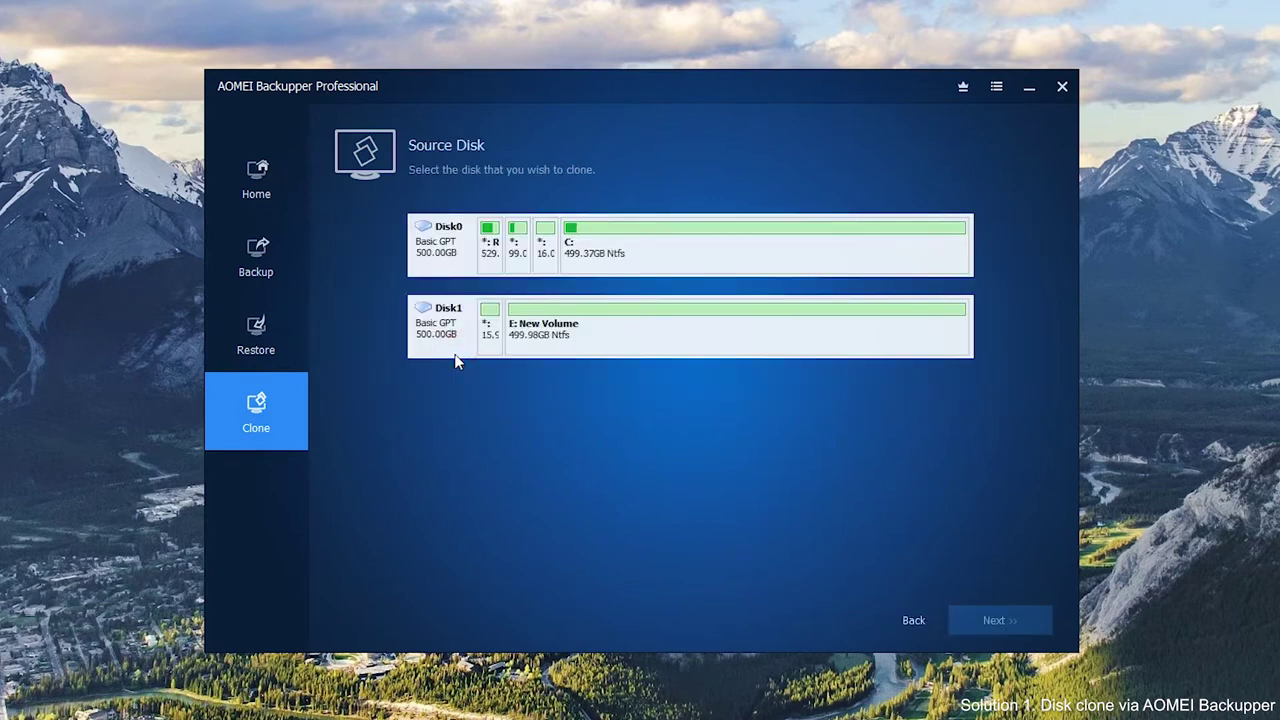
pyautogui.click(609, 263)
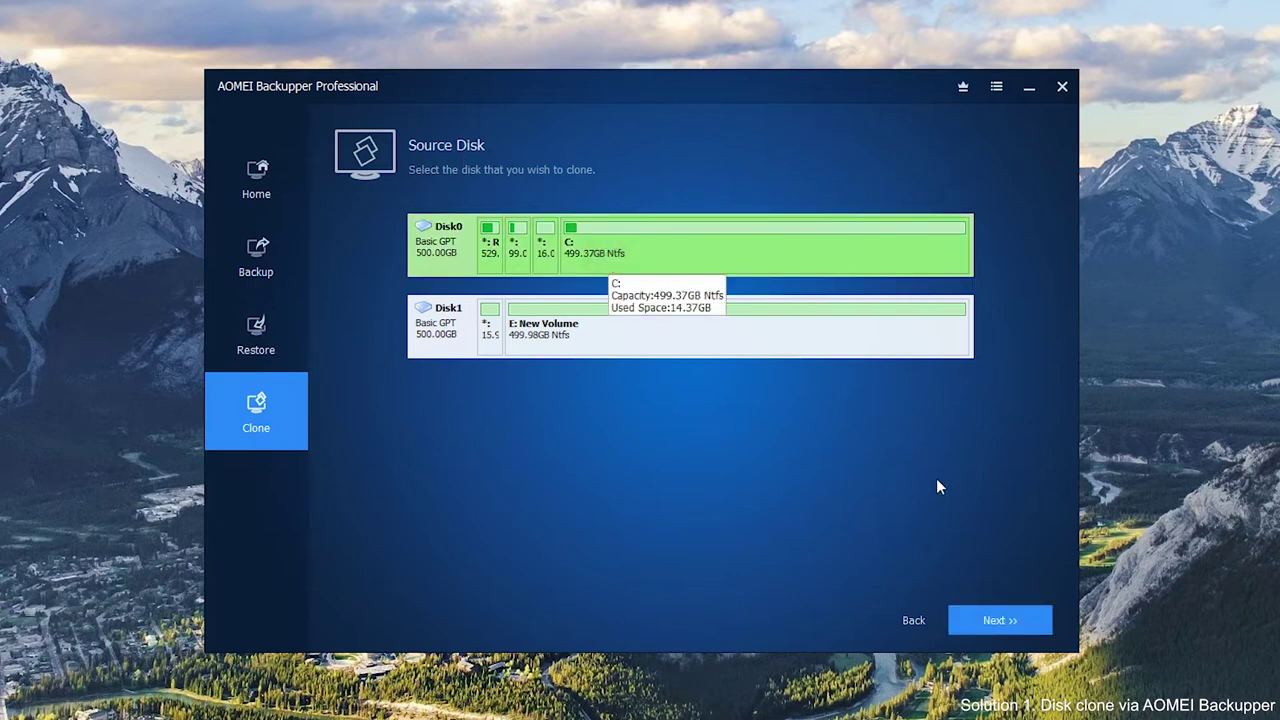
pyautogui.click(1028, 622)
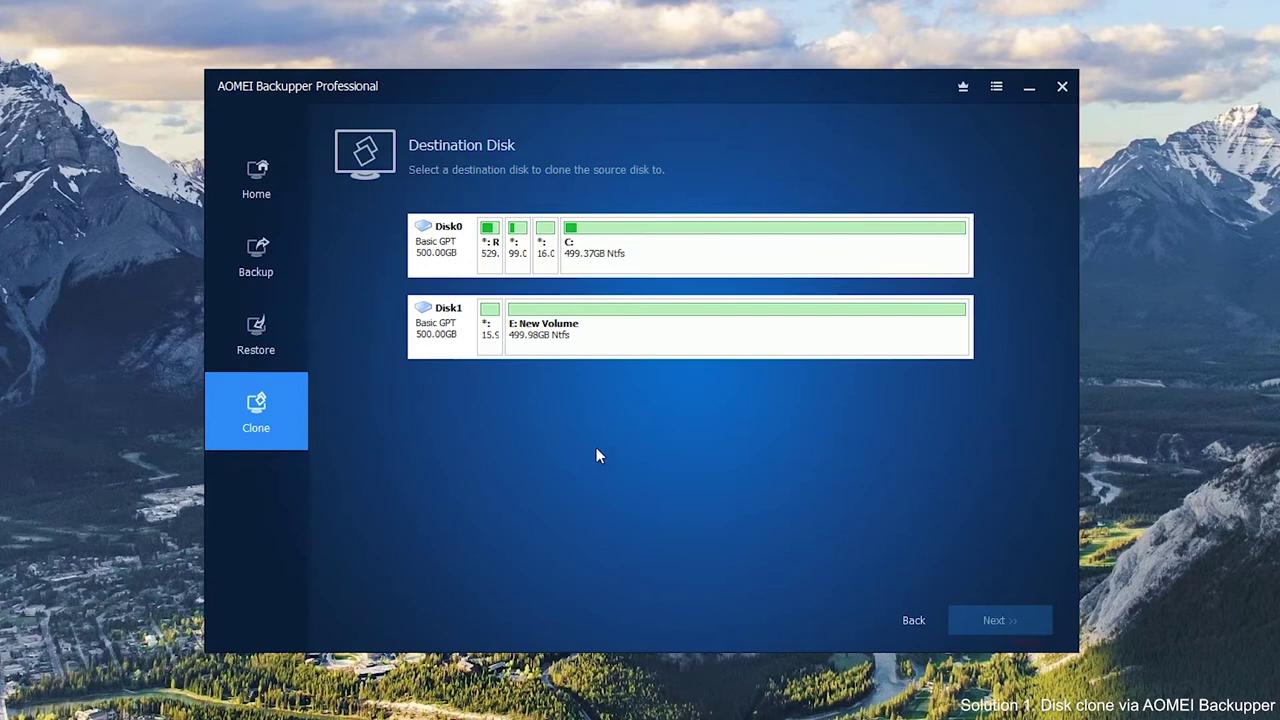
# Step: Choose Disk1 as the destination disk, accept overwriting its partitions, and run the disk clone to completion
pyautogui.click(576, 340)
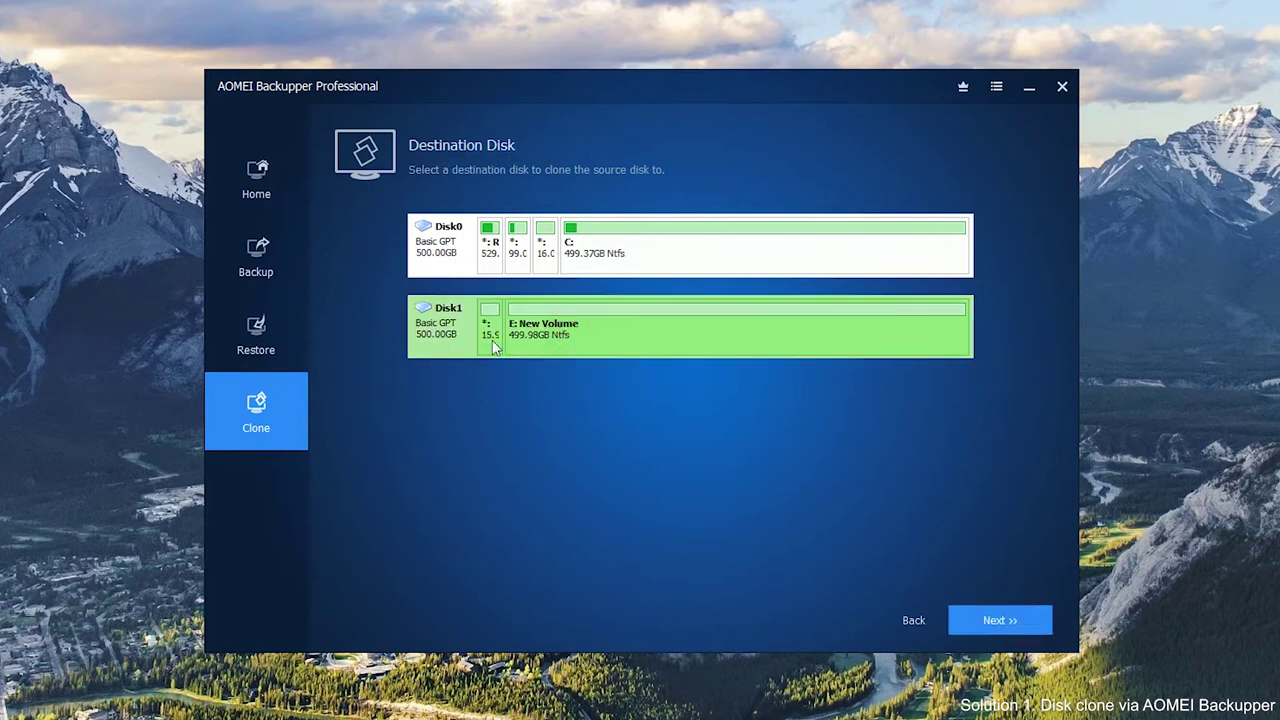
pyautogui.click(1008, 627)
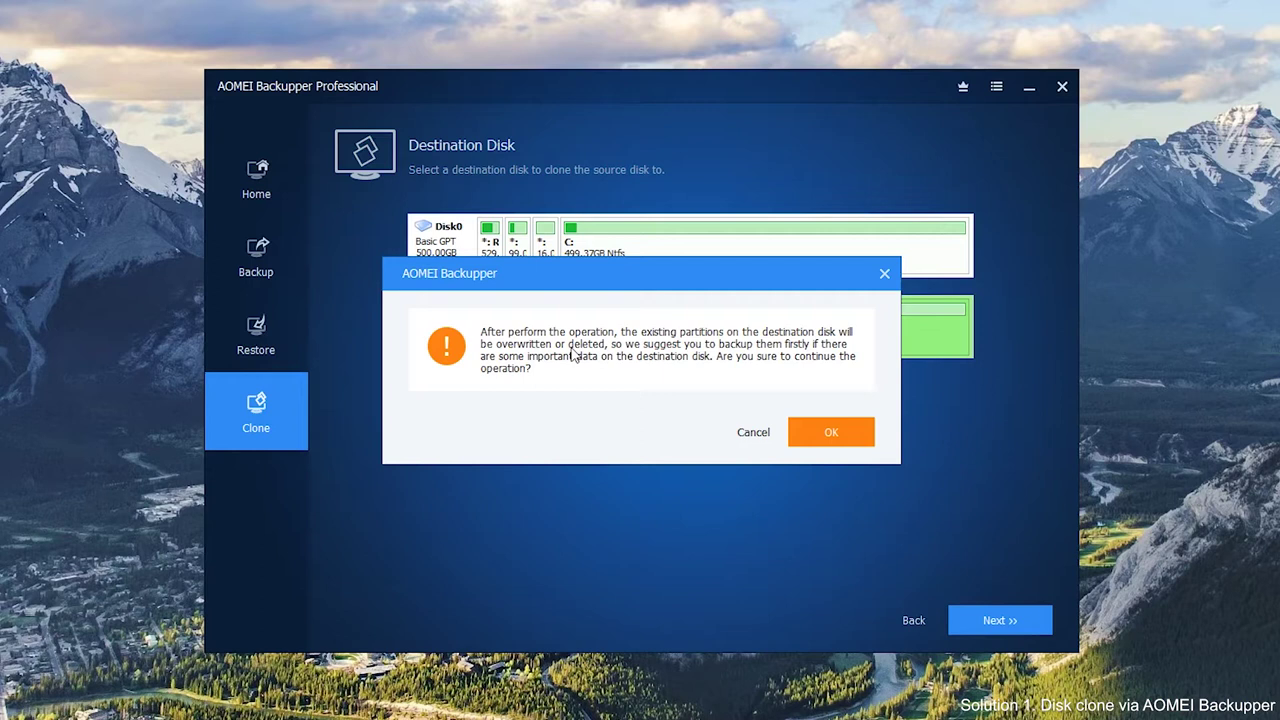
pyautogui.click(815, 437)
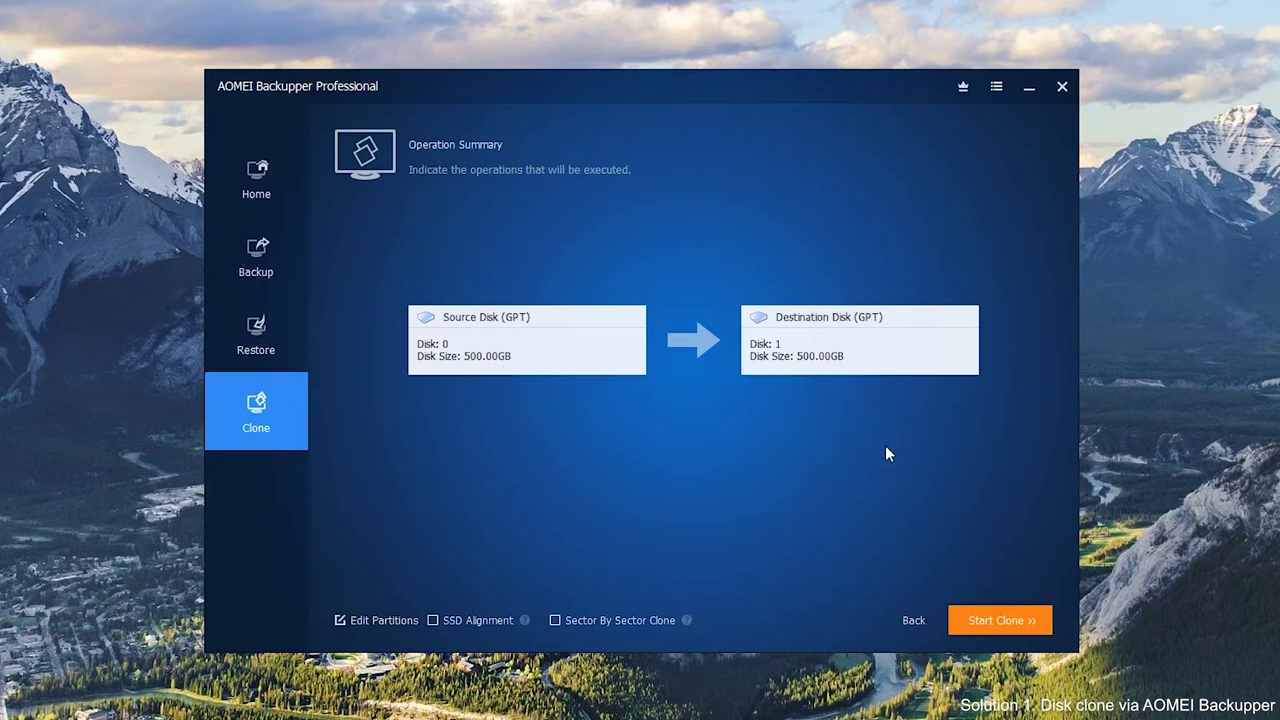
pyautogui.click(1016, 623)
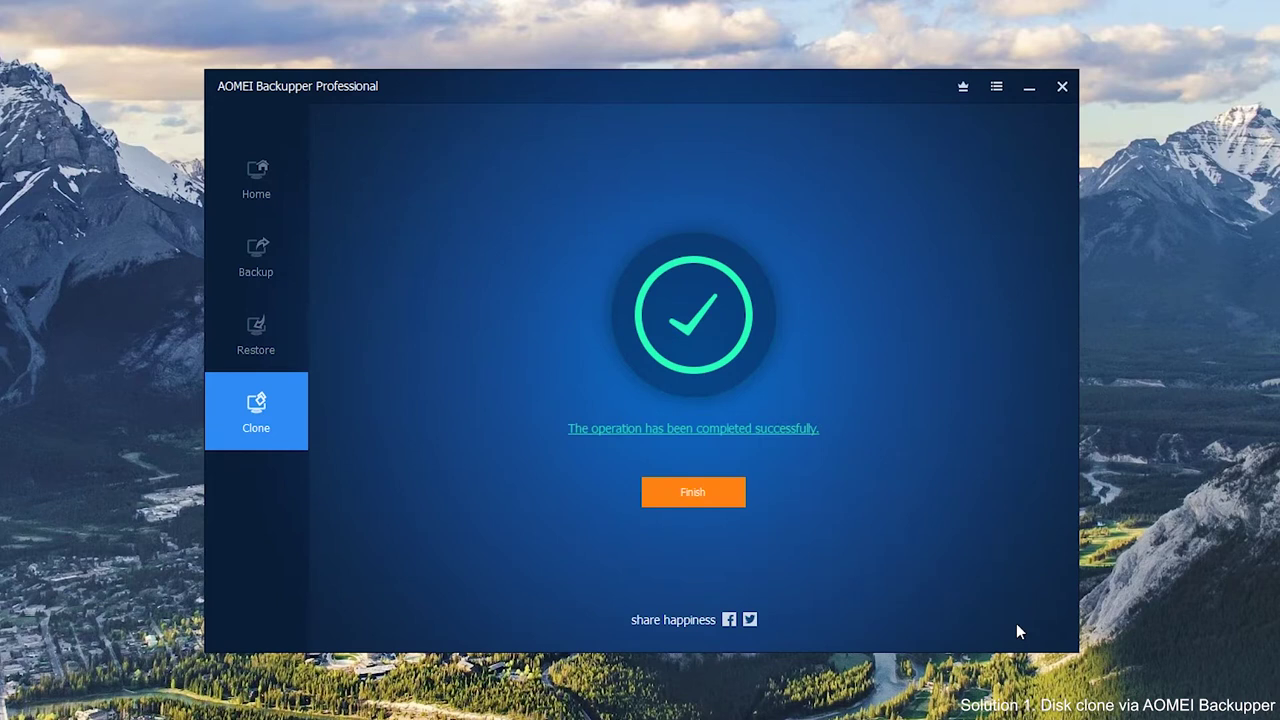
pyautogui.click(701, 491)
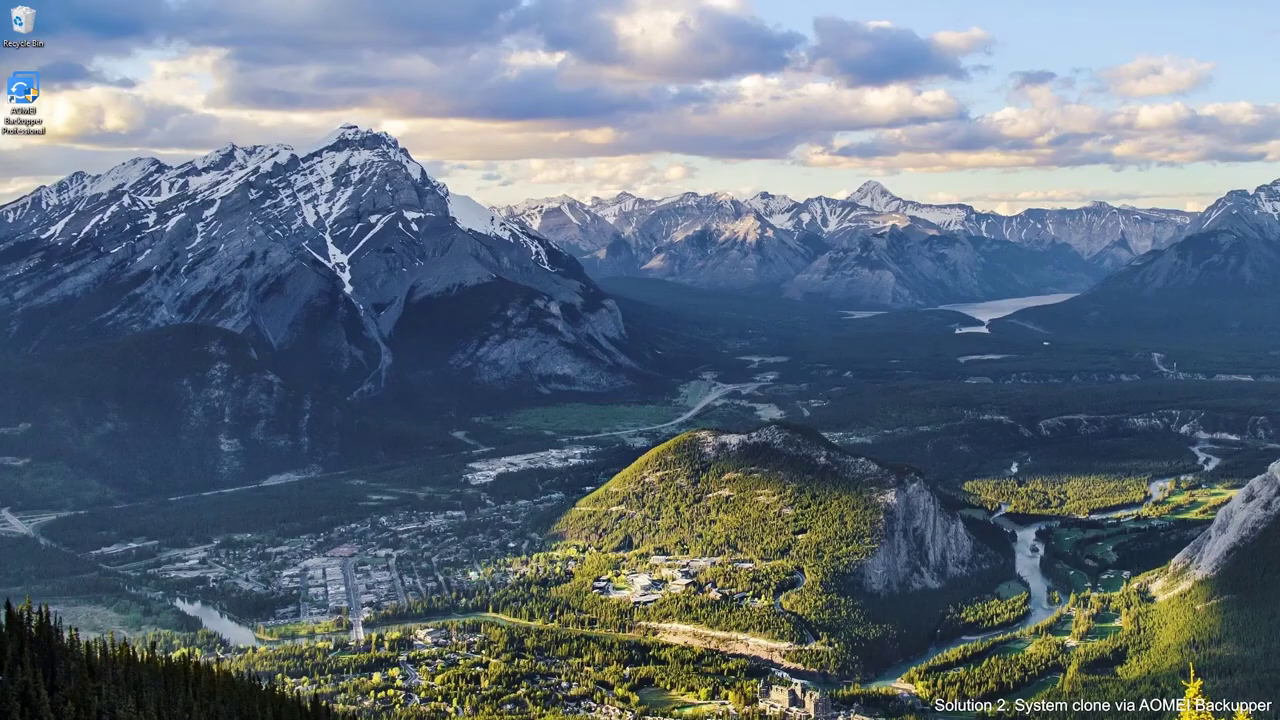
# Step: Launch AOMEI Backupper with permission to make changes and set up a System Clone
pyautogui.doubleClick(22, 95)
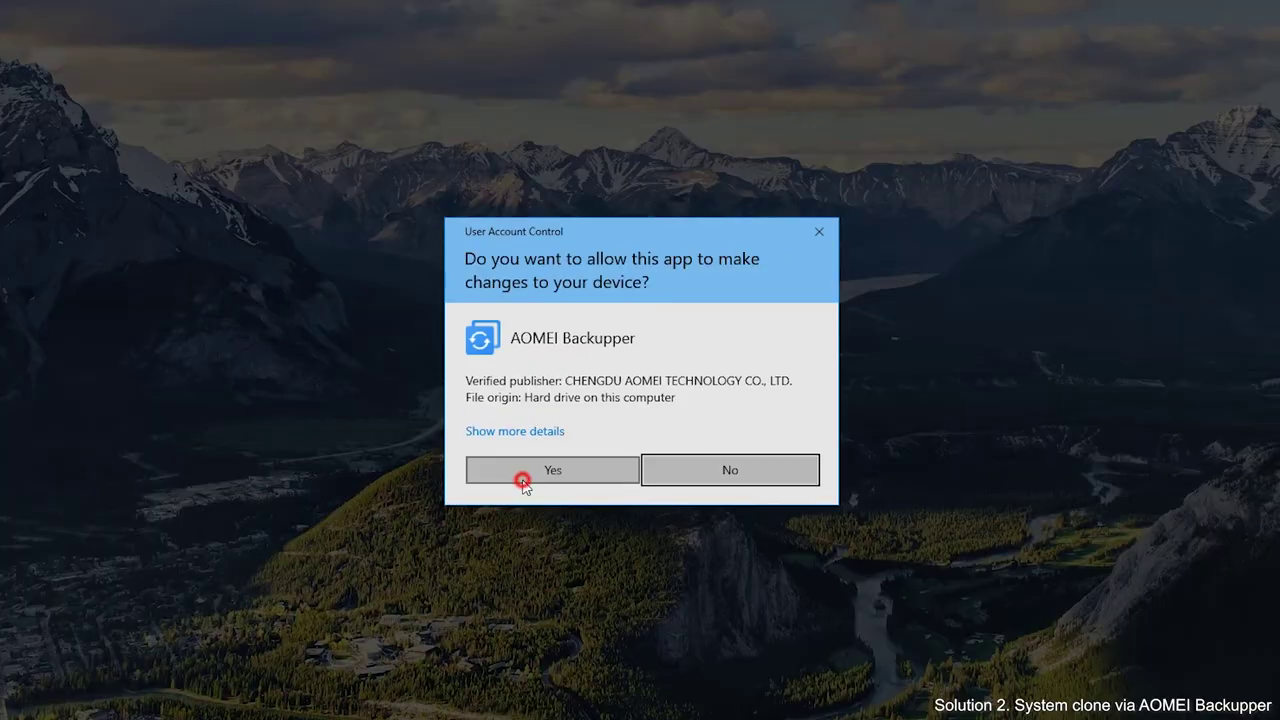
pyautogui.click(522, 476)
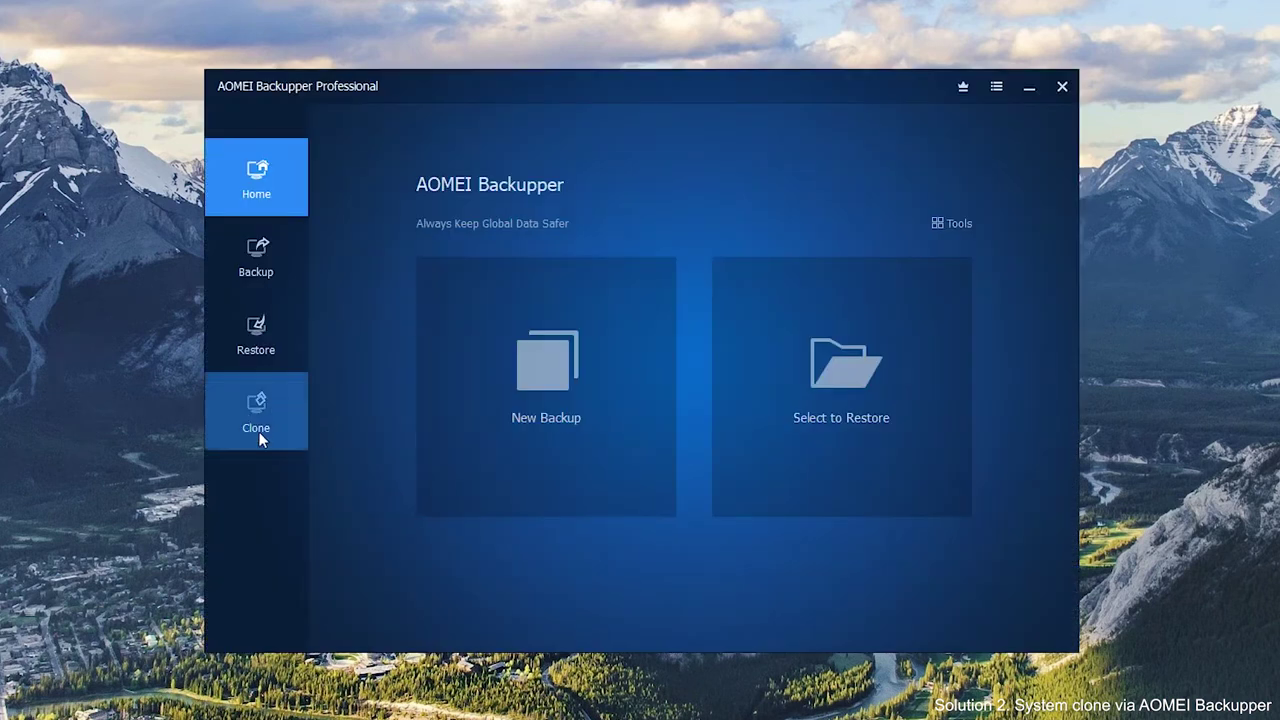
pyautogui.click(256, 424)
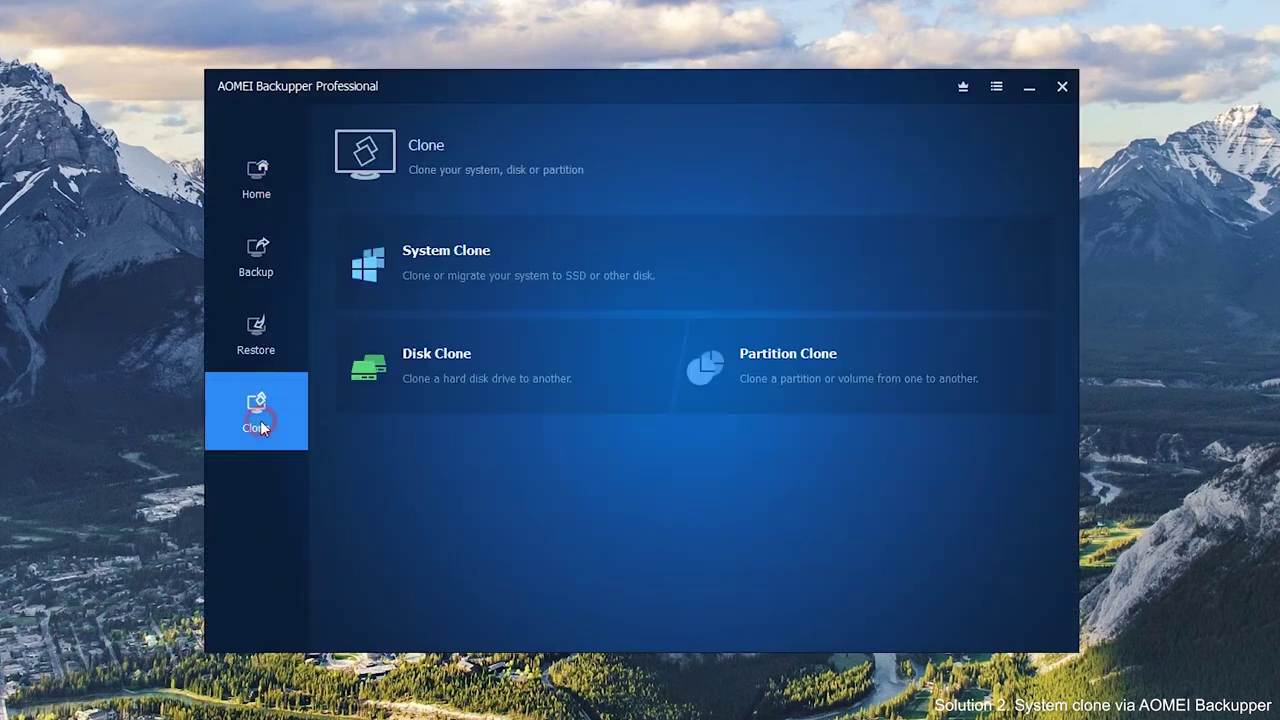
pyautogui.click(490, 256)
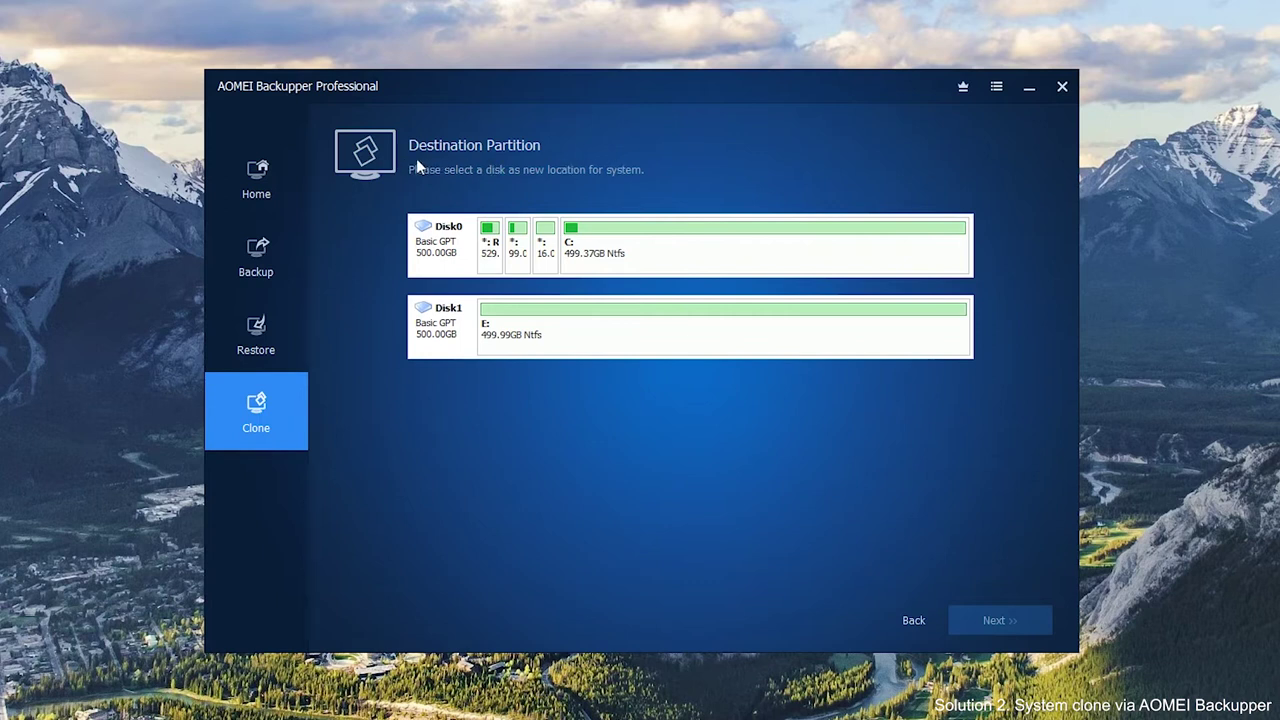
# Step: Choose partition E: on Disk1 as the system clone's destination, accept overwriting it, and run the clone to completion
pyautogui.click(529, 330)
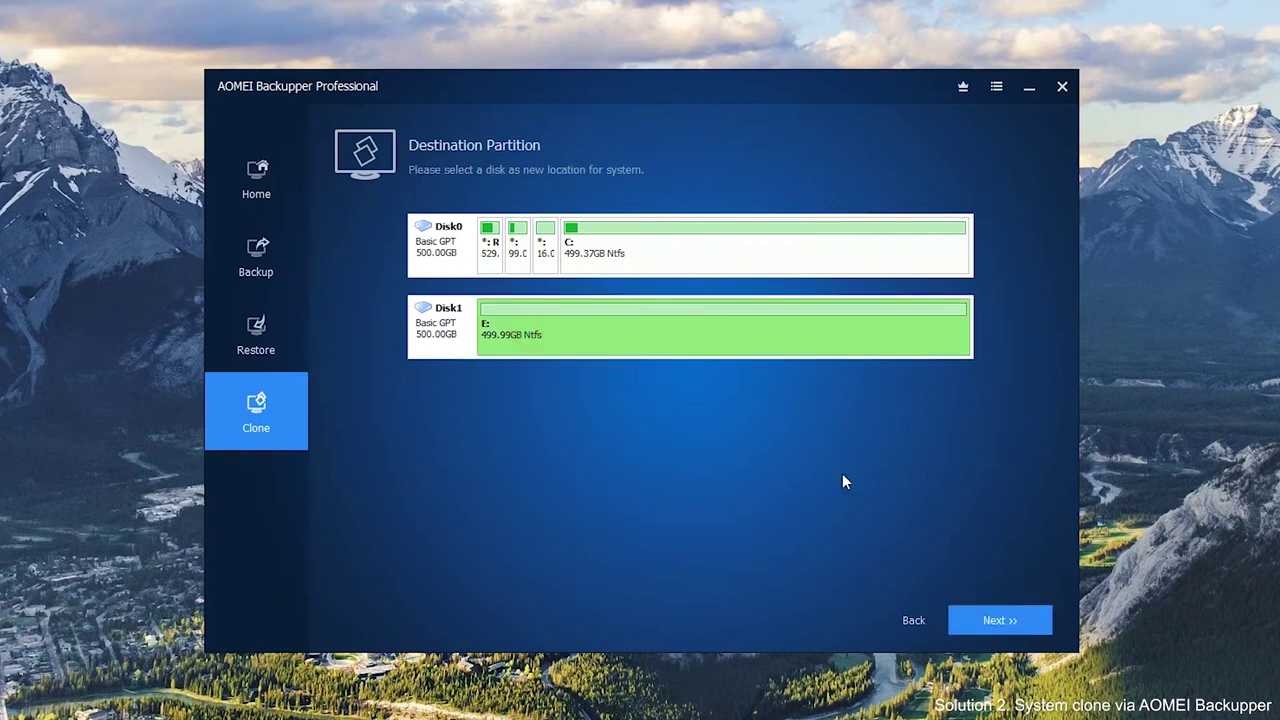
pyautogui.click(1025, 622)
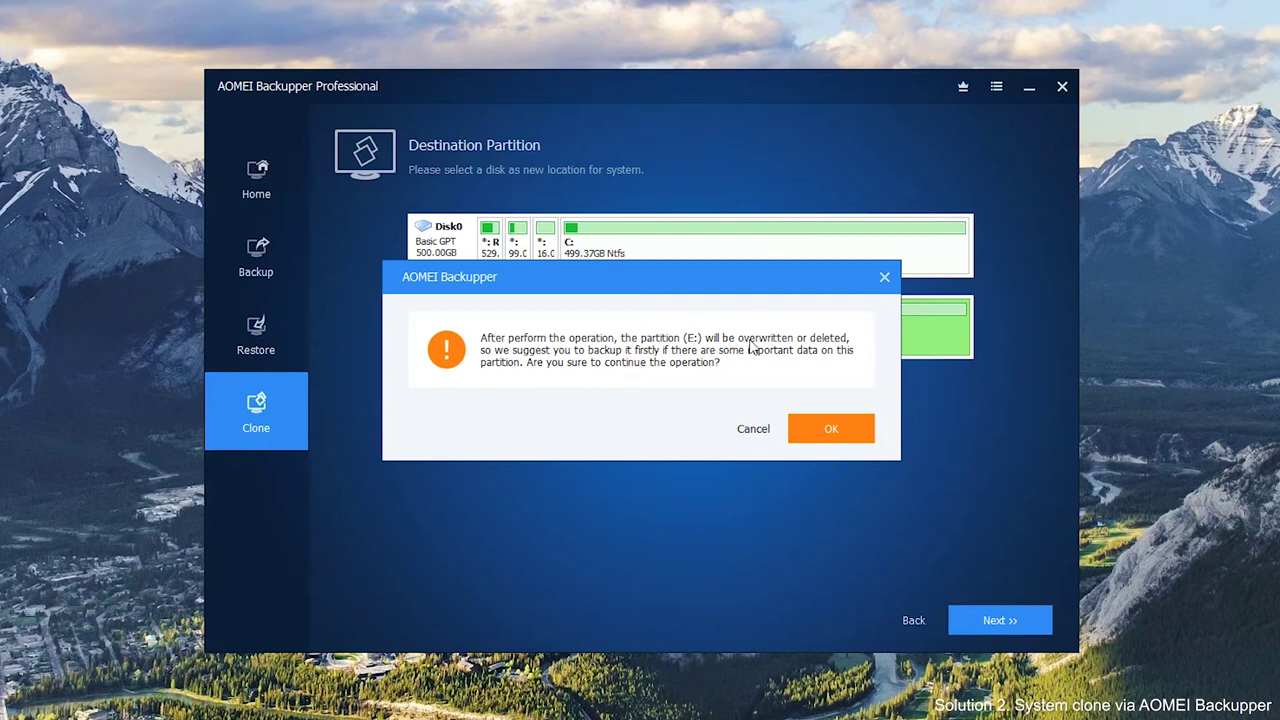
pyautogui.click(838, 439)
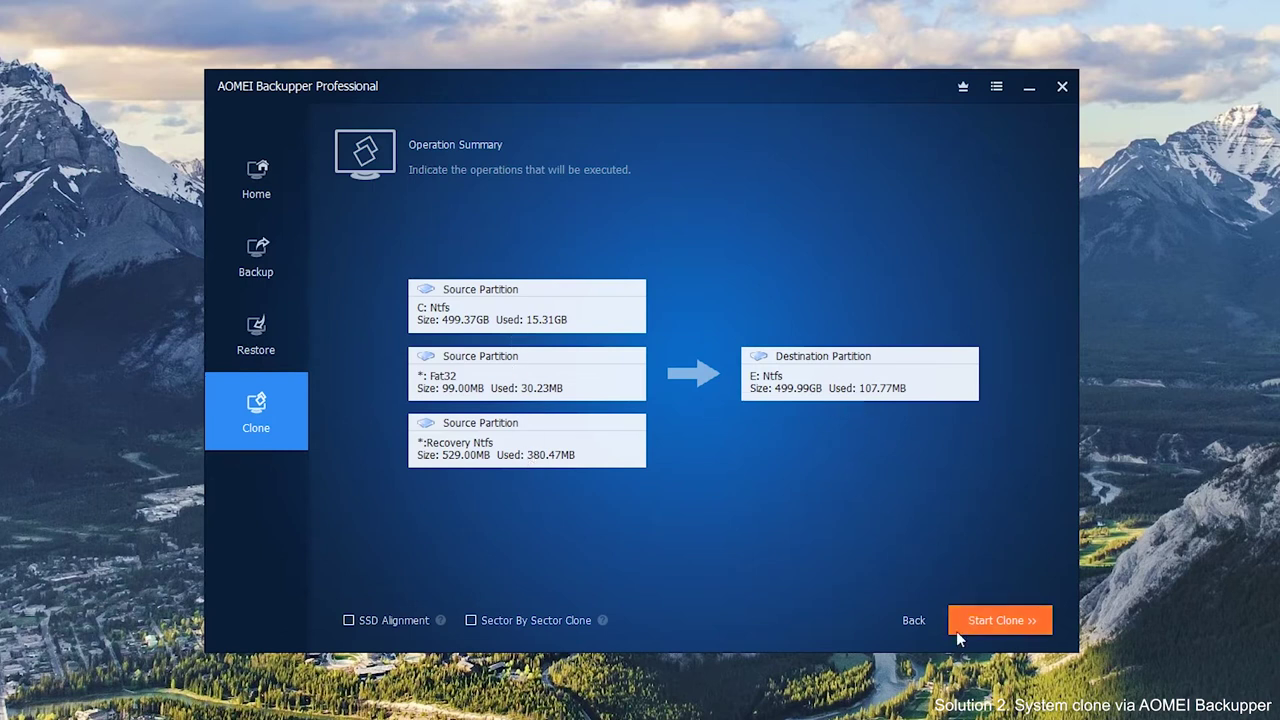
pyautogui.click(1011, 623)
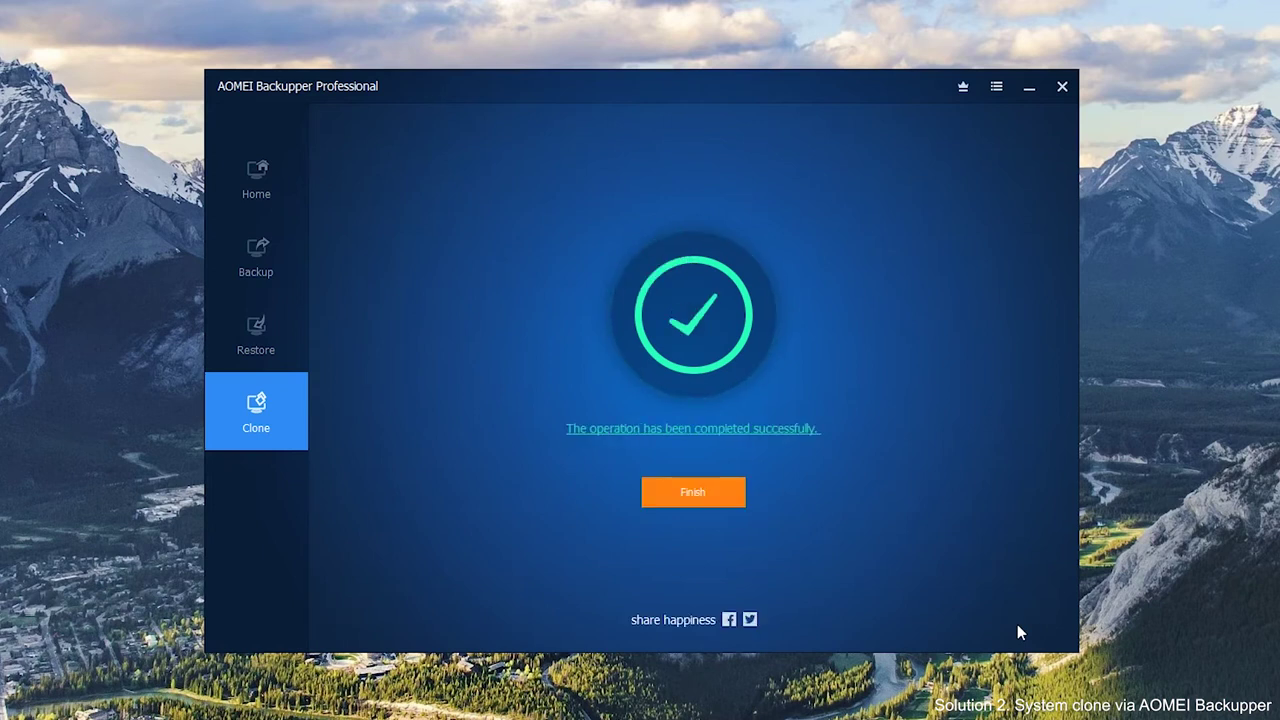
pyautogui.click(717, 497)
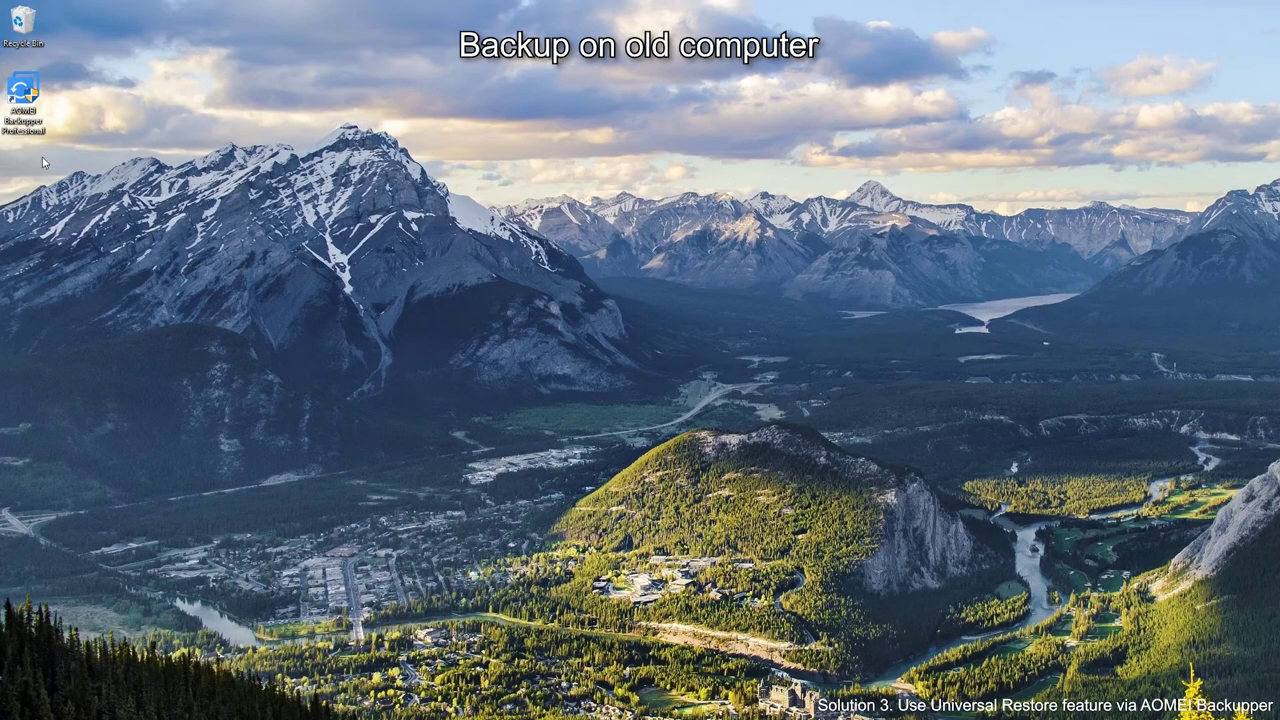
# Step: On the old computer, launch AOMEI Backupper with permission to make changes and set up a System Backup
pyautogui.doubleClick(28, 115)
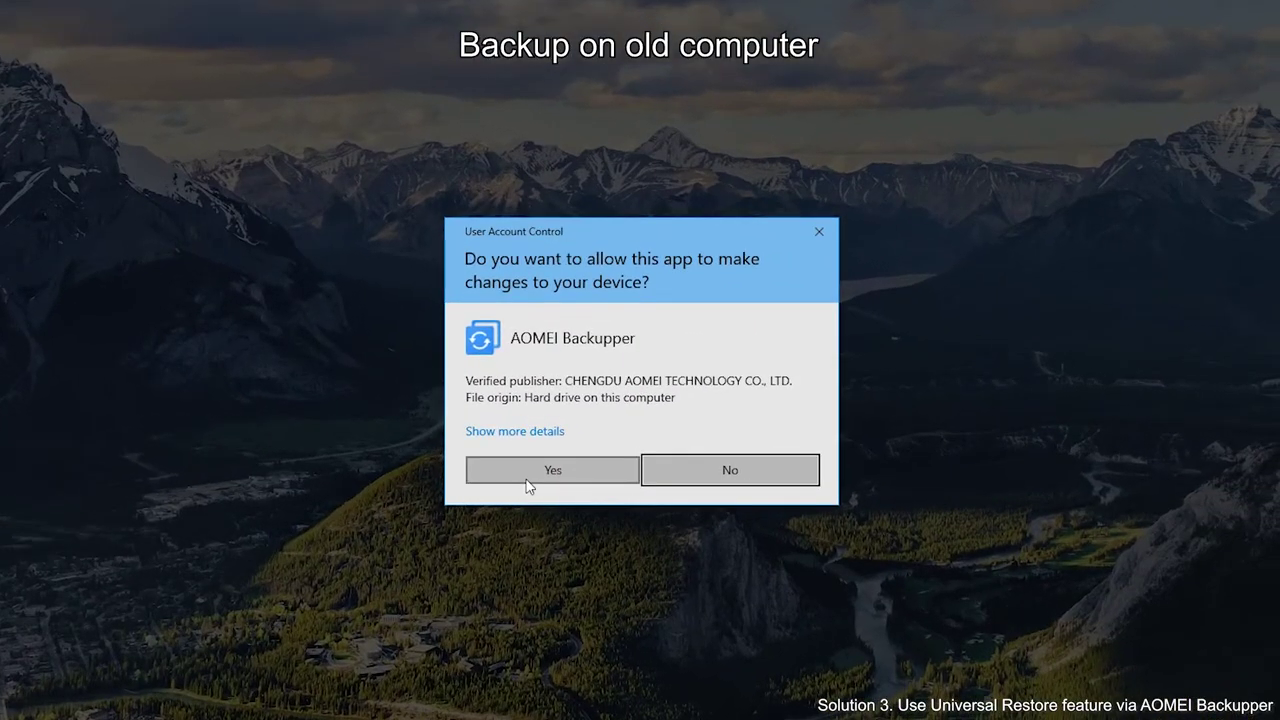
pyautogui.click(530, 484)
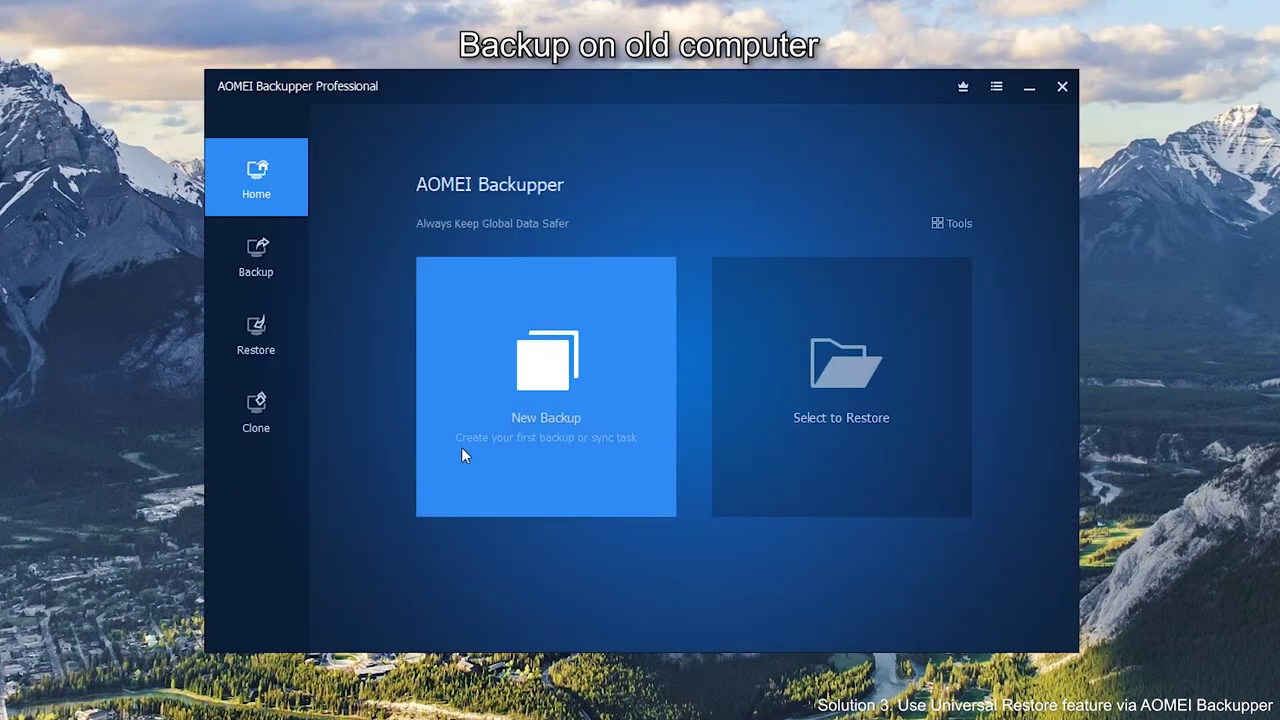
pyautogui.click(271, 283)
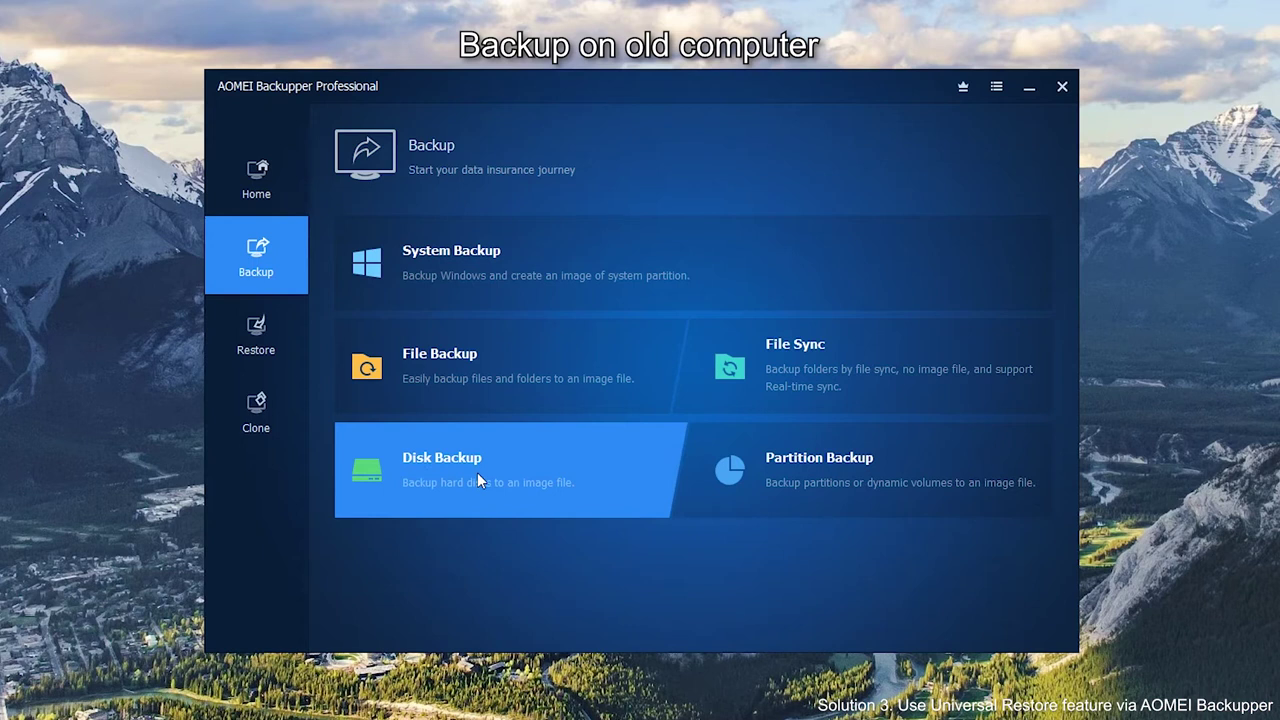
pyautogui.click(462, 258)
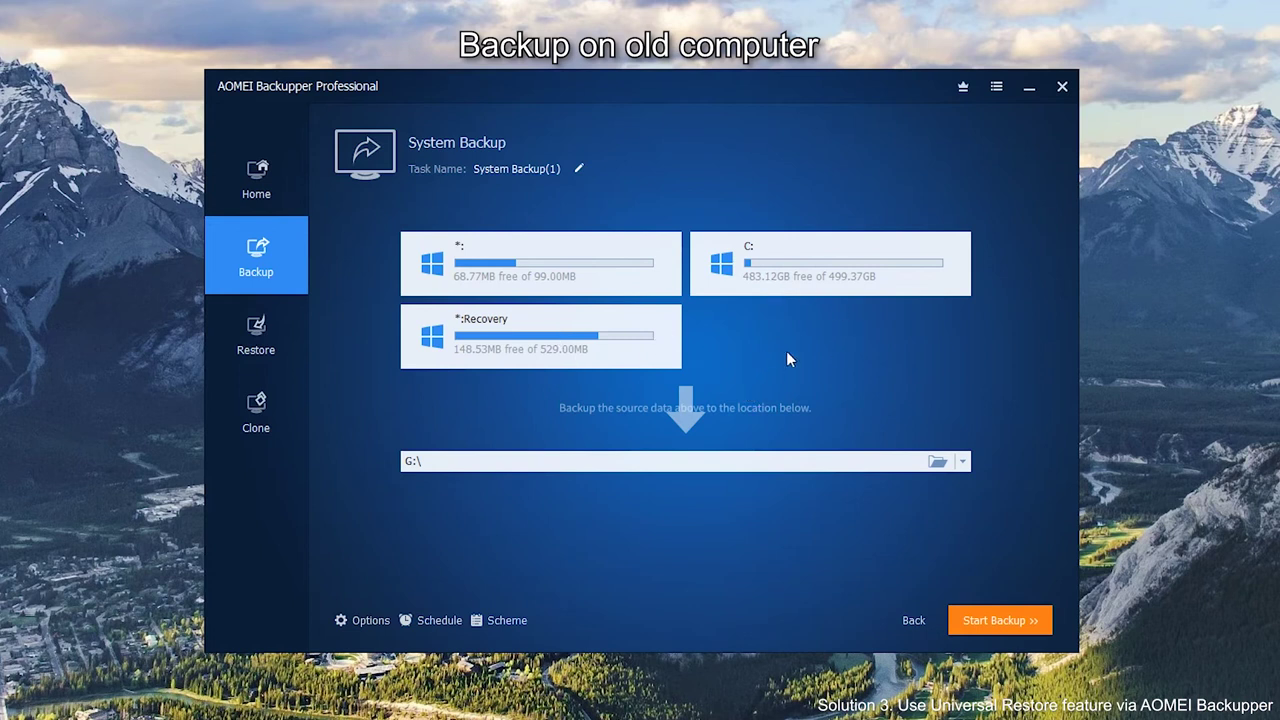
# Step: Set the system backup's destination to USB Drive (E:) and start the backup
pyautogui.click(795, 467)
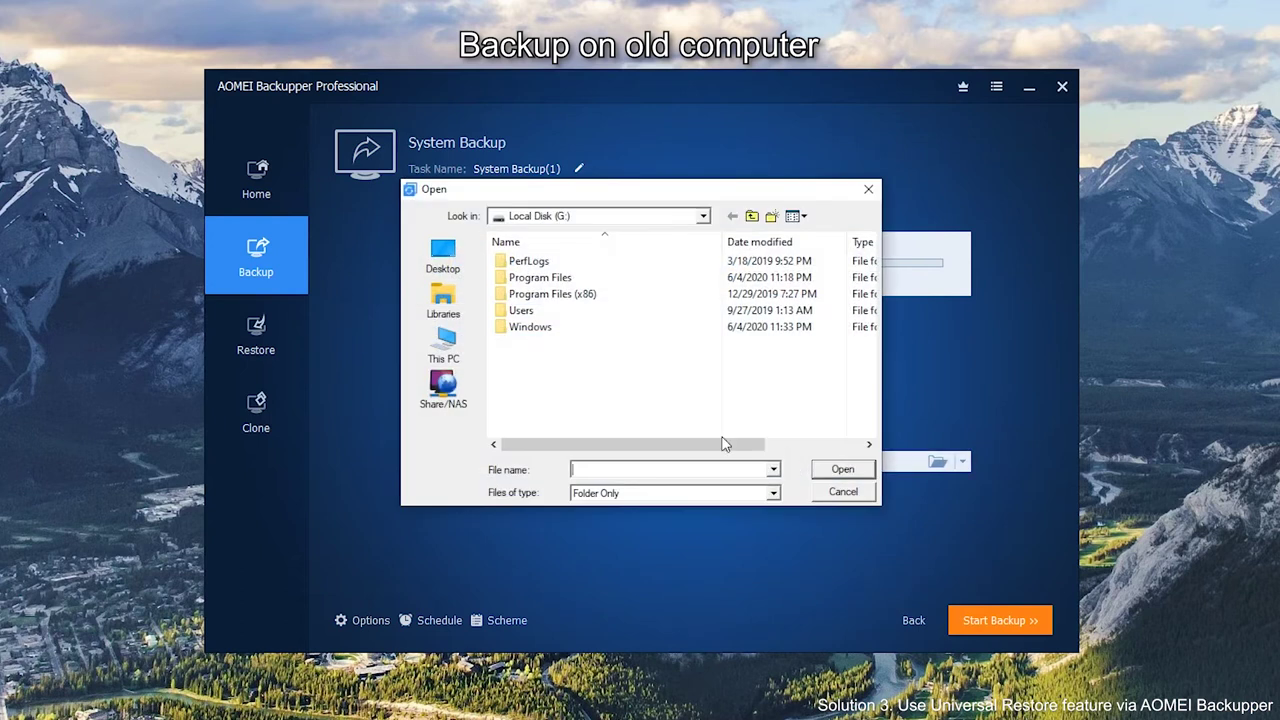
pyautogui.click(447, 350)
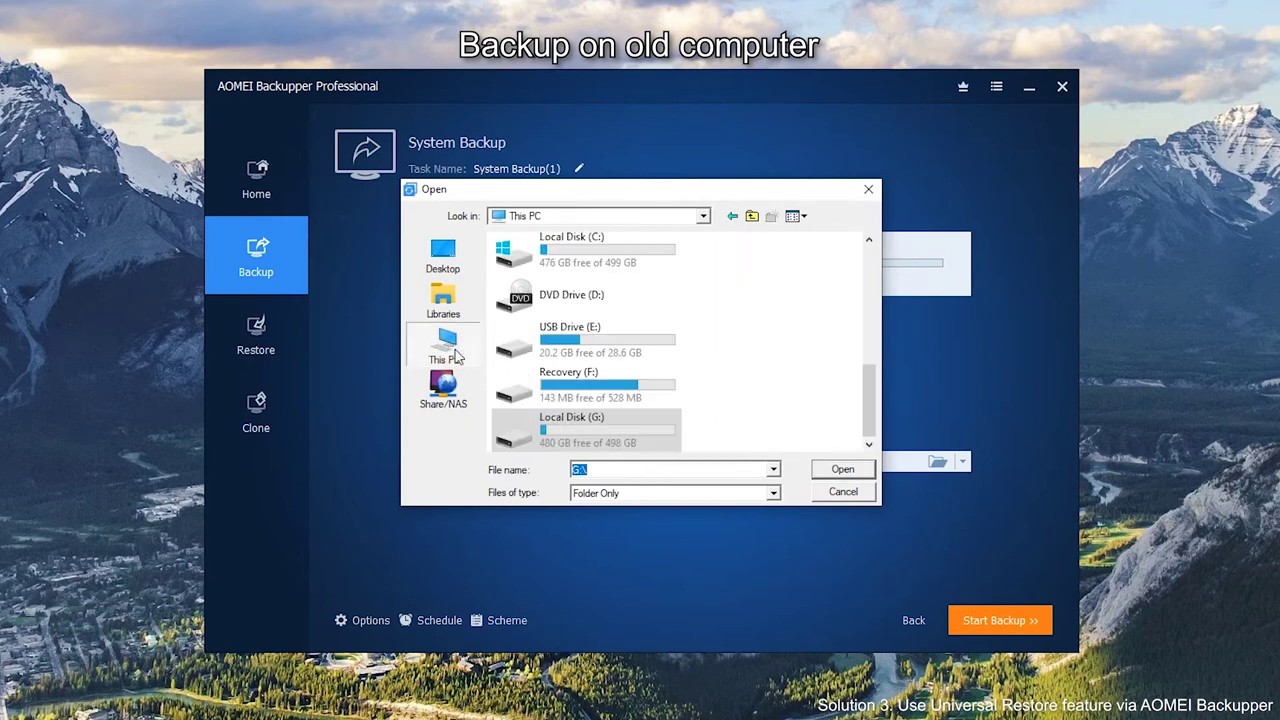
pyautogui.click(588, 345)
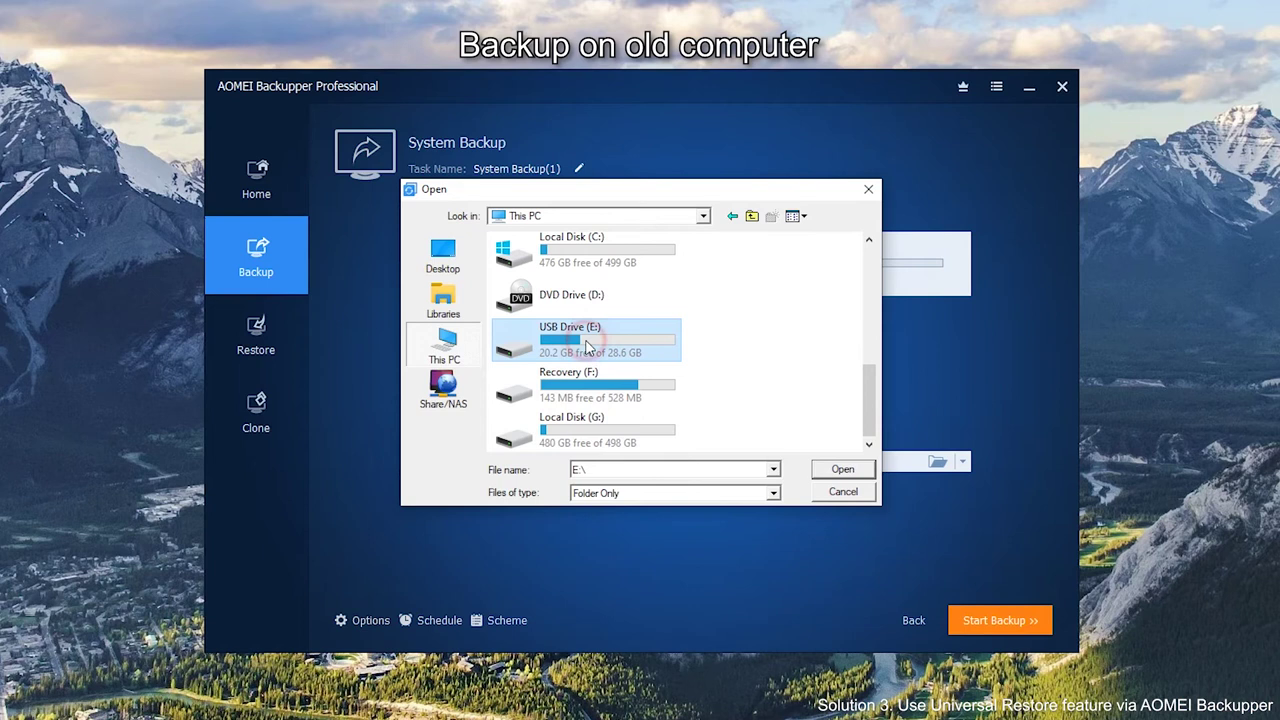
pyautogui.click(842, 470)
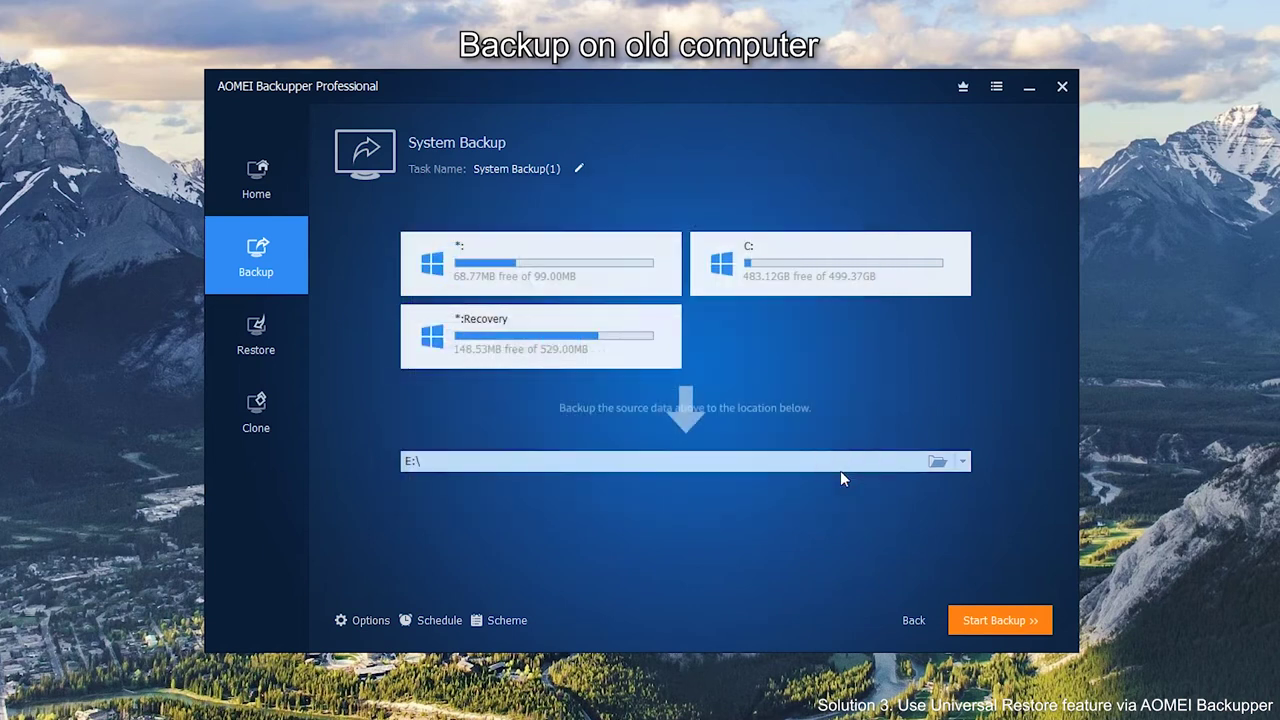
pyautogui.click(1040, 628)
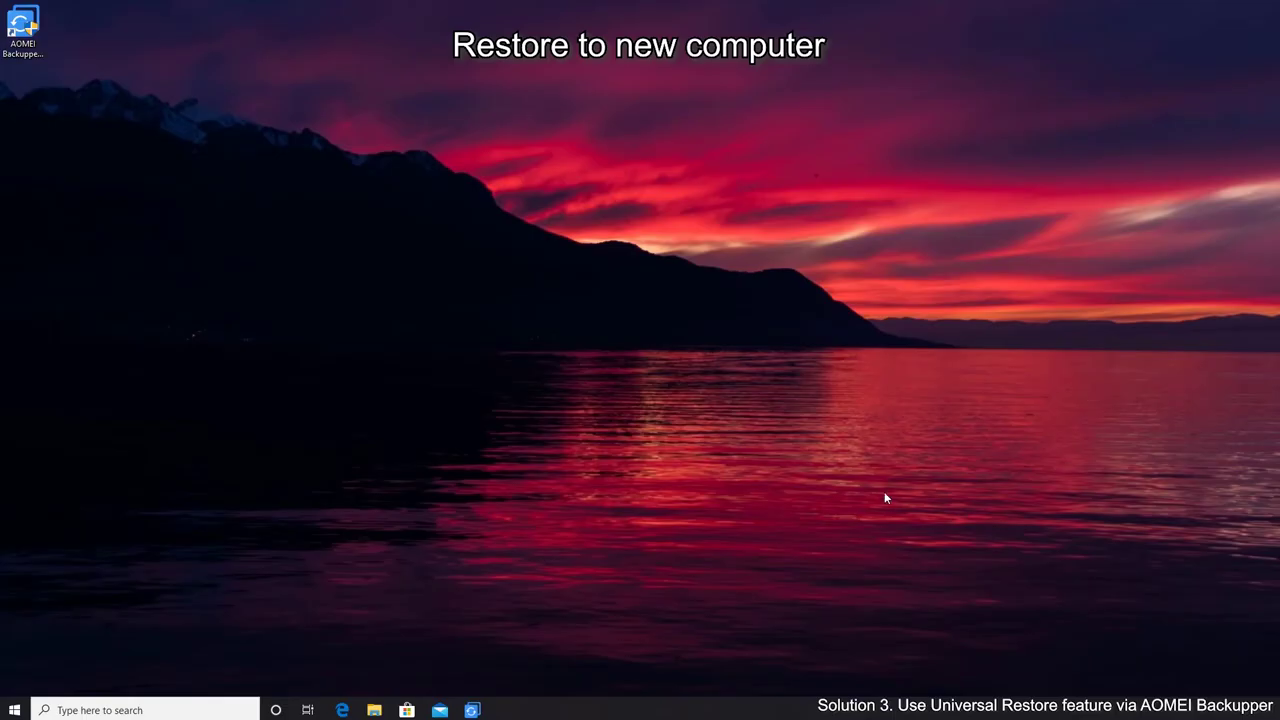
# Step: On the new computer, launch AOMEI Backupper and open the image file selection for a restore
pyautogui.click(473, 710)
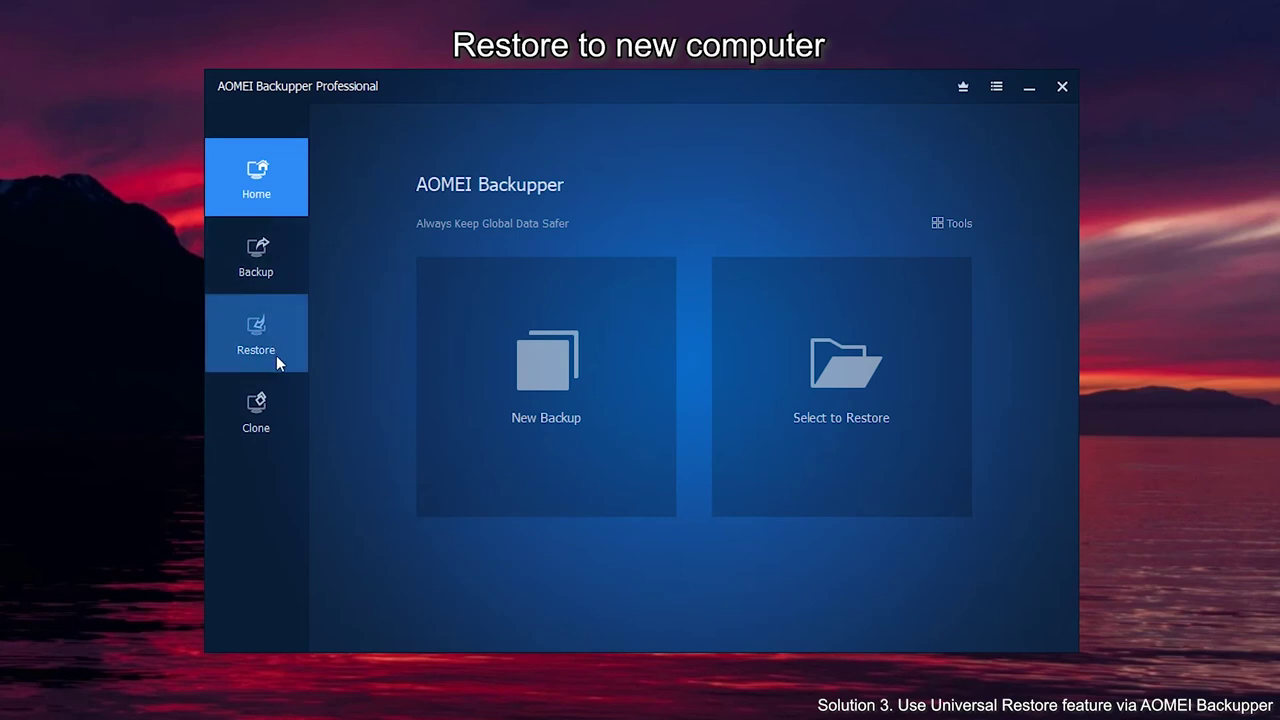
pyautogui.click(276, 355)
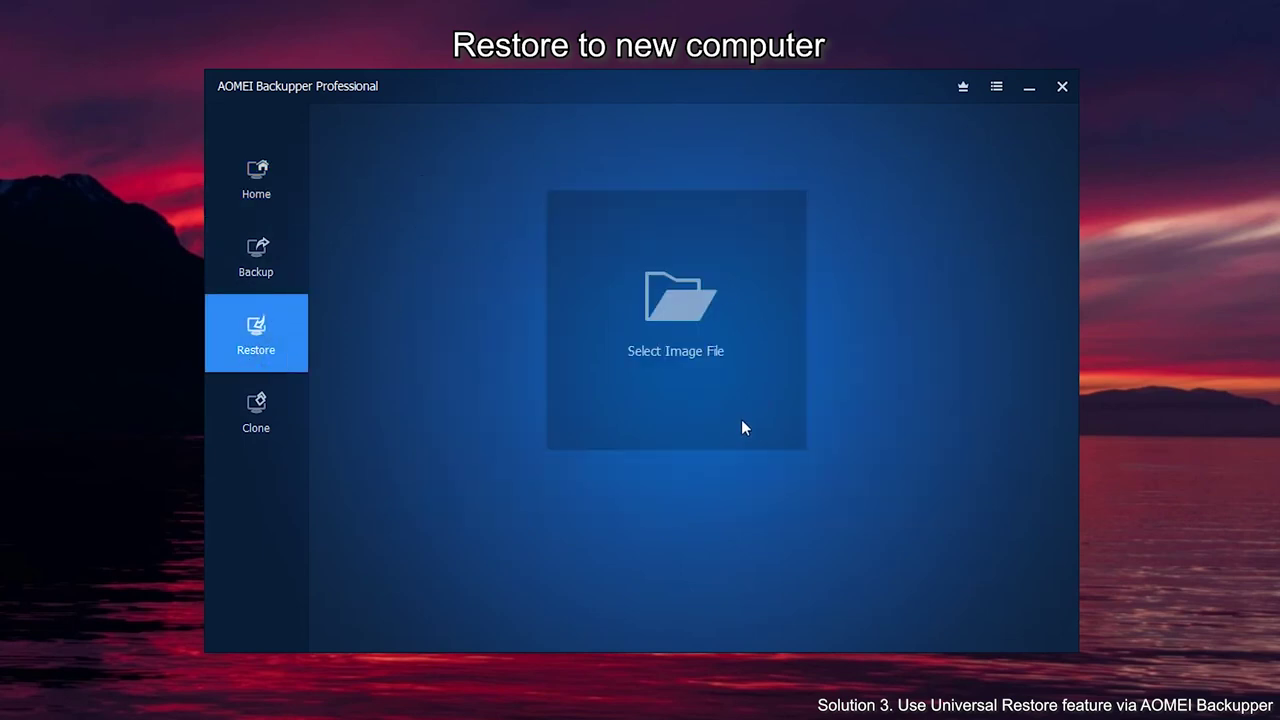
pyautogui.click(710, 366)
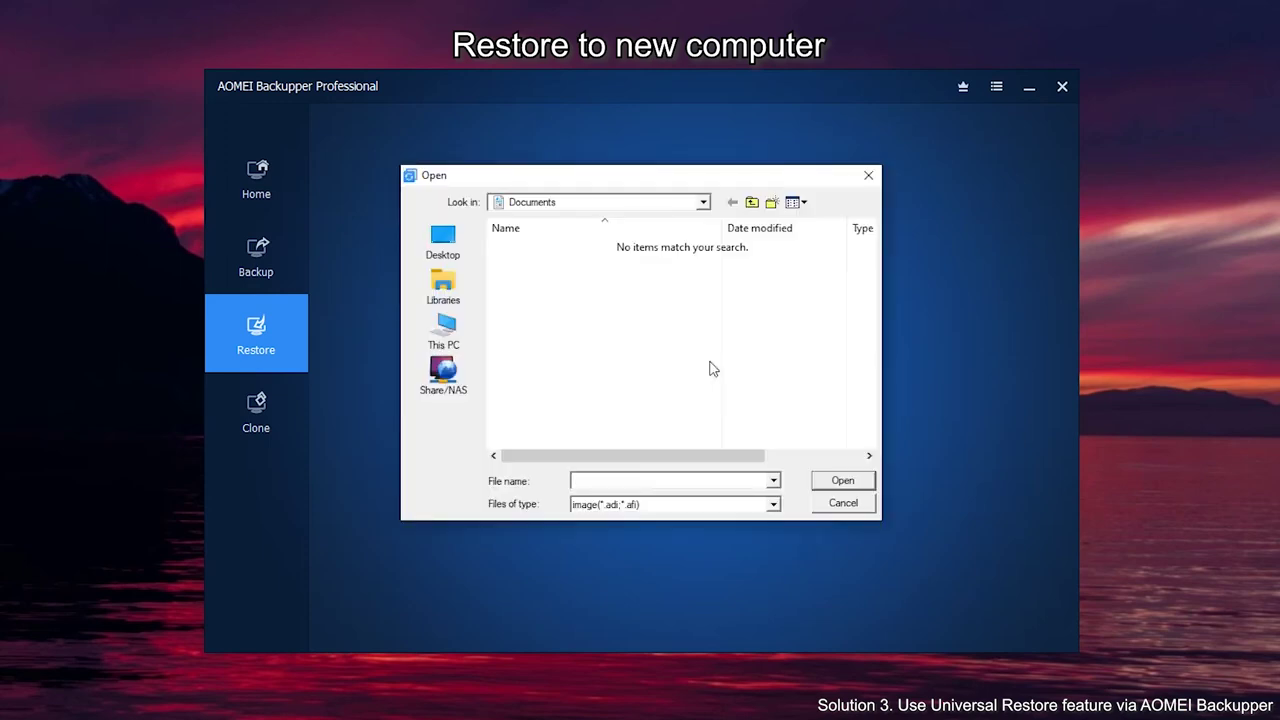
# Step: Open the System Backup(1) image from the System Backup(1) folder on USB Drive (K:) for the restore
pyautogui.click(438, 340)
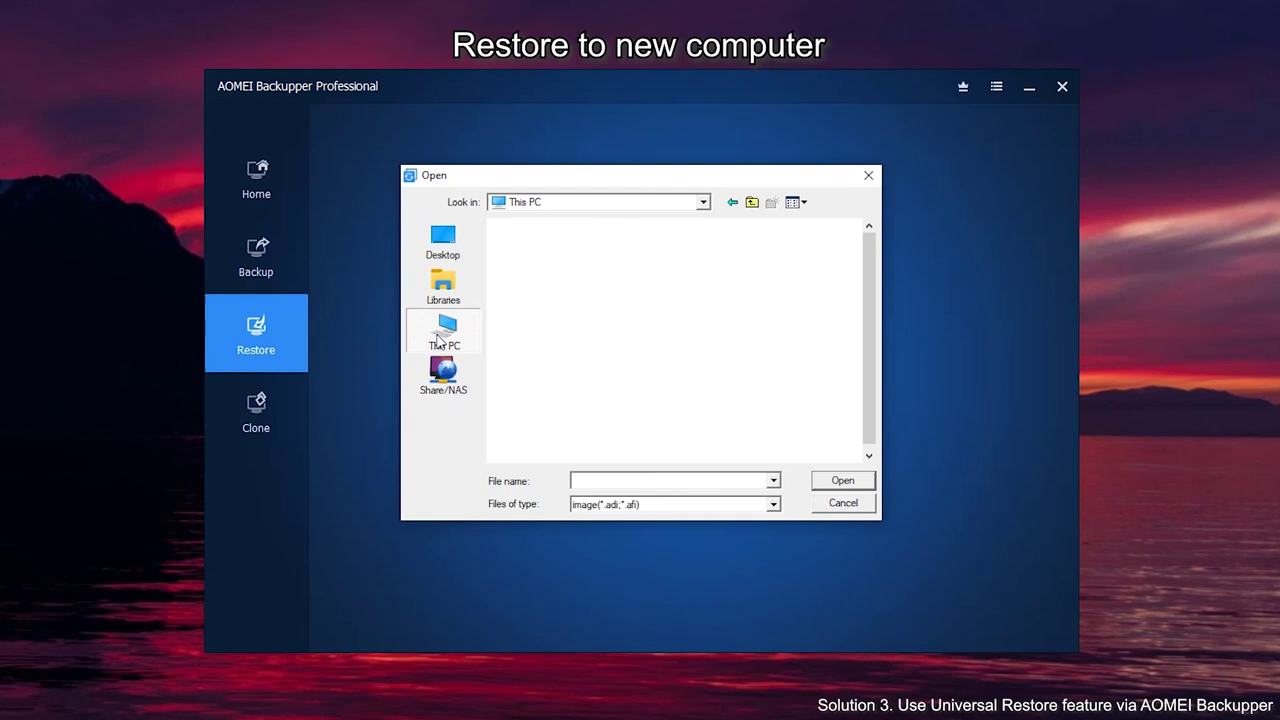
pyautogui.scroll(-10, 834, 371)
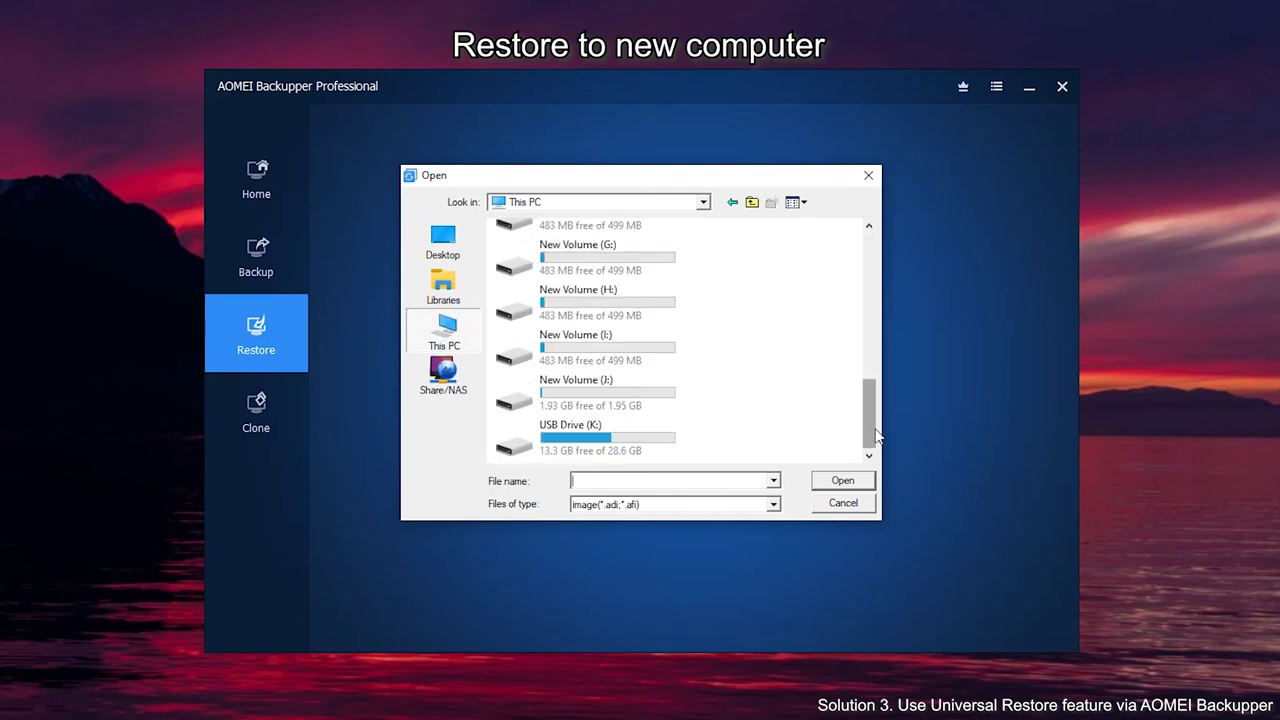
pyautogui.click(598, 440)
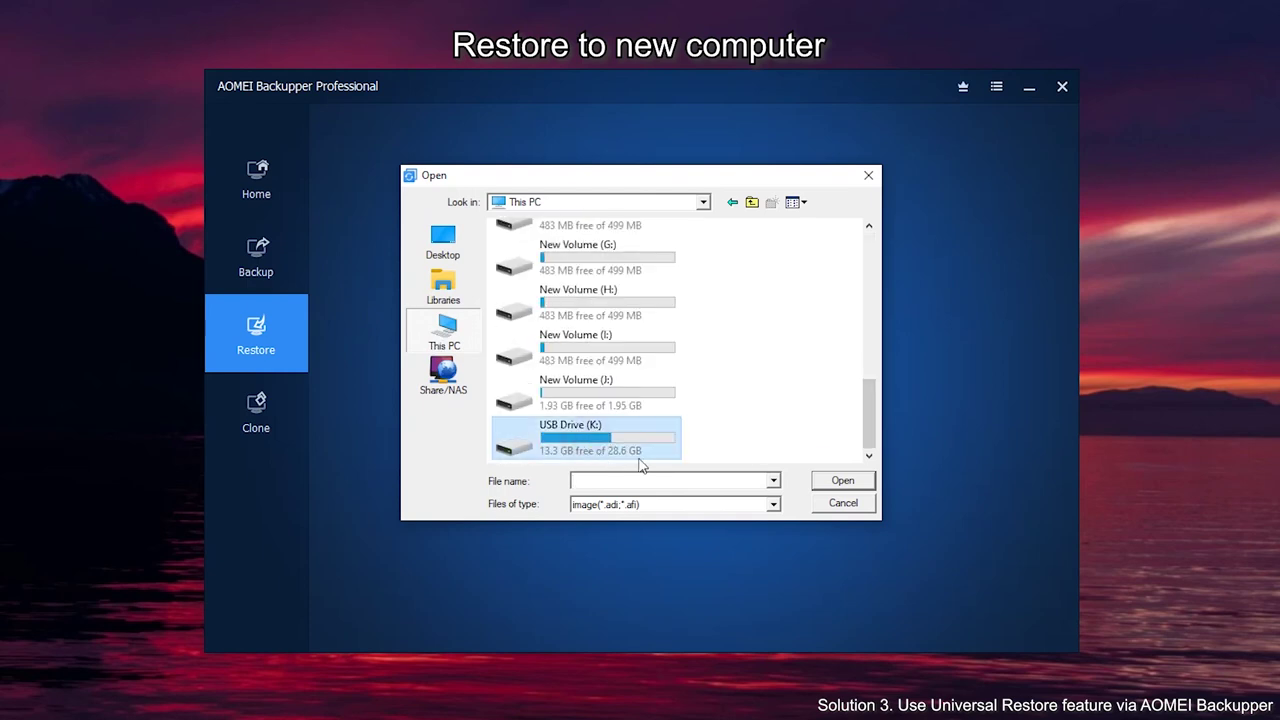
pyautogui.click(838, 484)
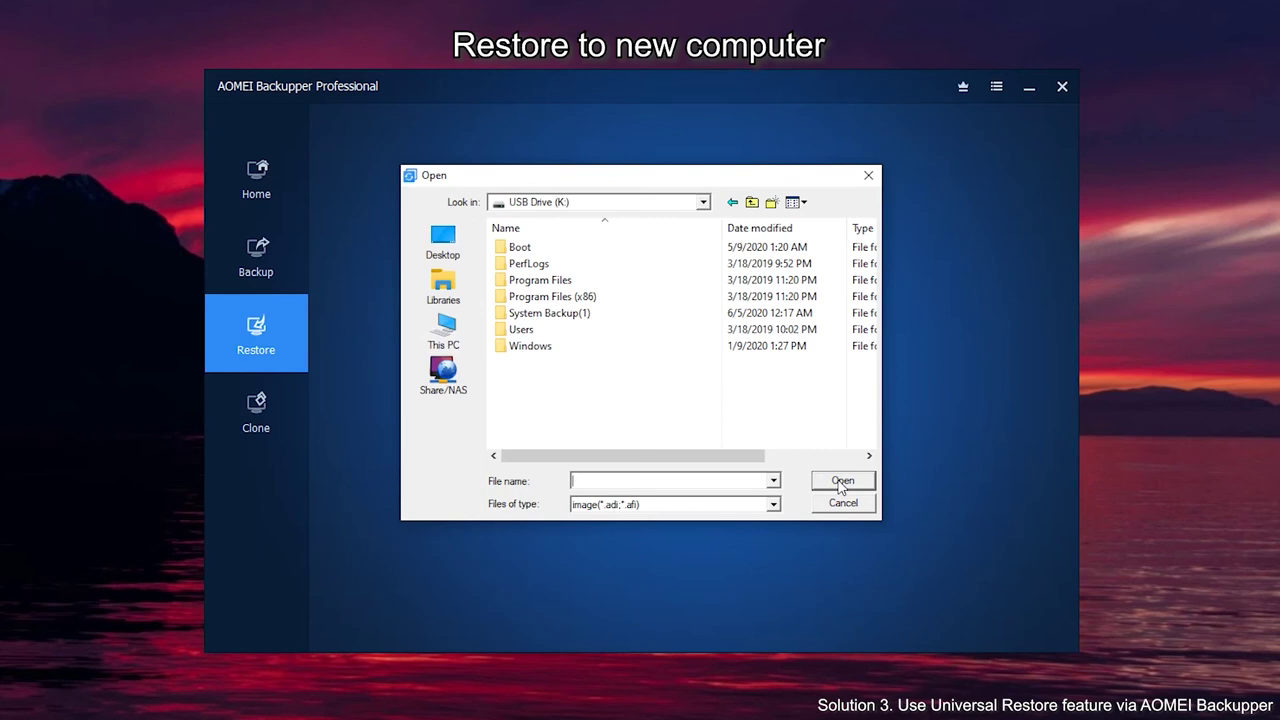
pyautogui.click(567, 313)
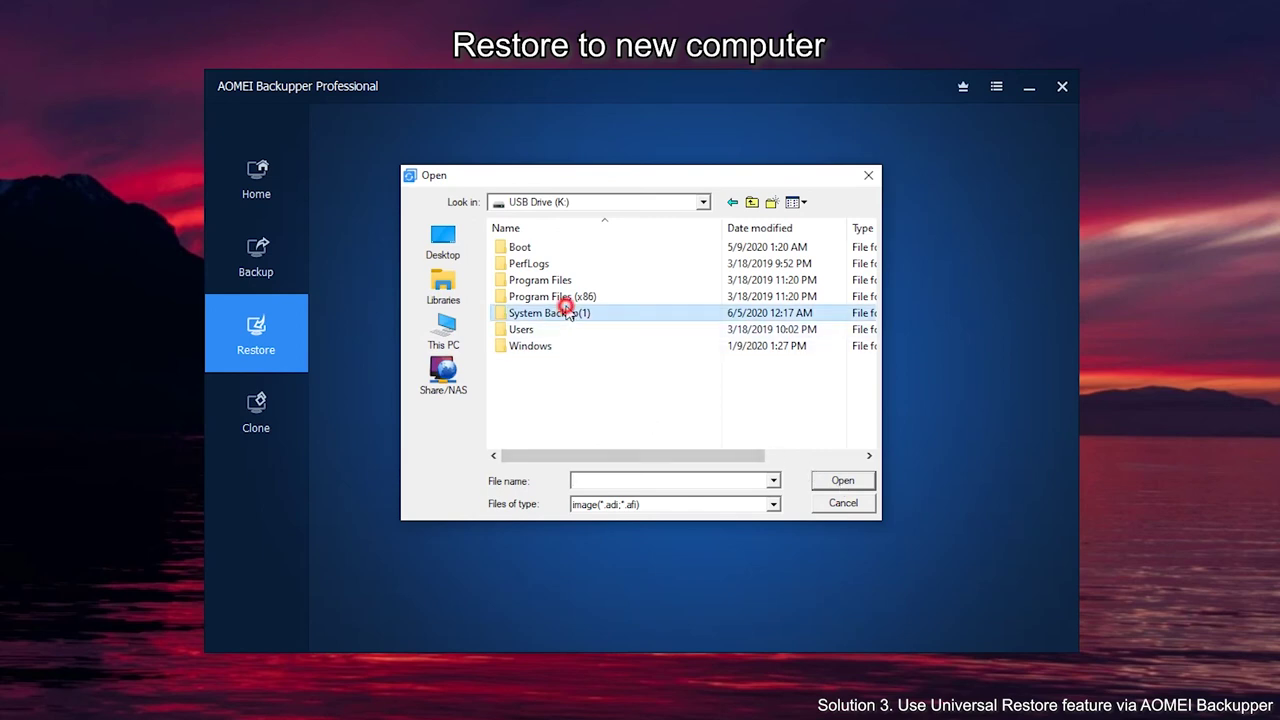
pyautogui.click(843, 482)
pyautogui.click(686, 246)
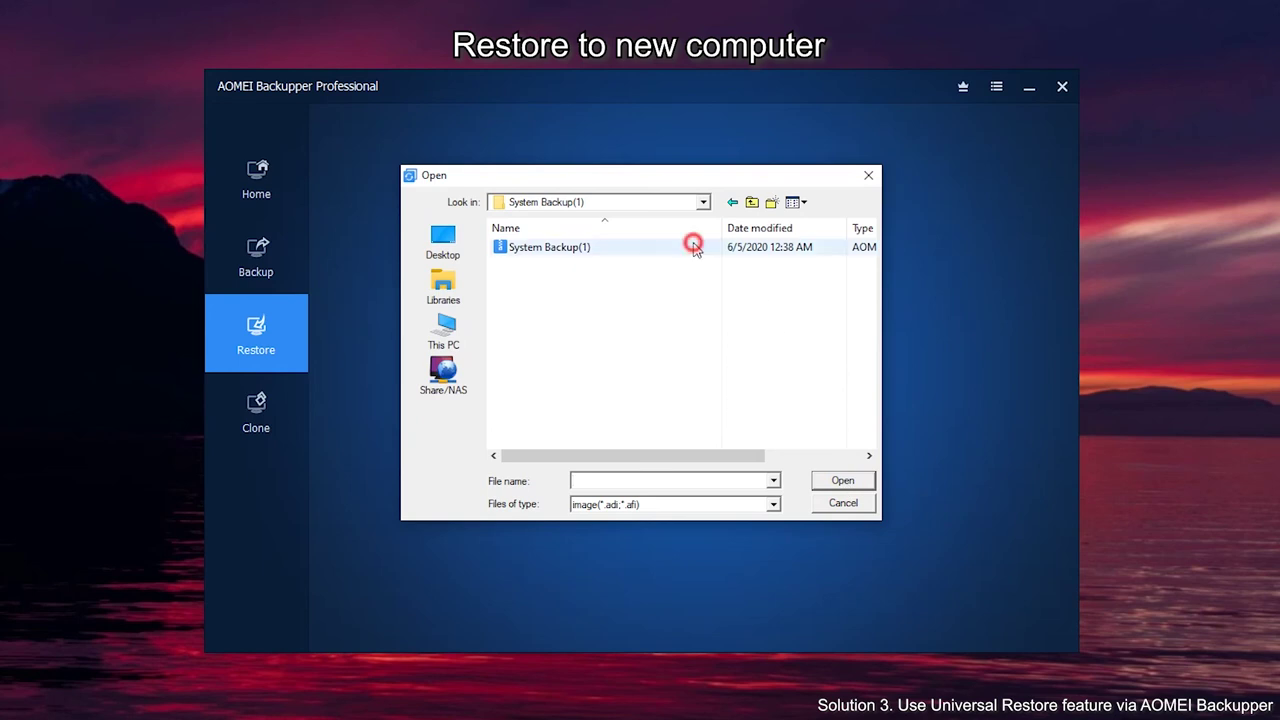
pyautogui.click(843, 480)
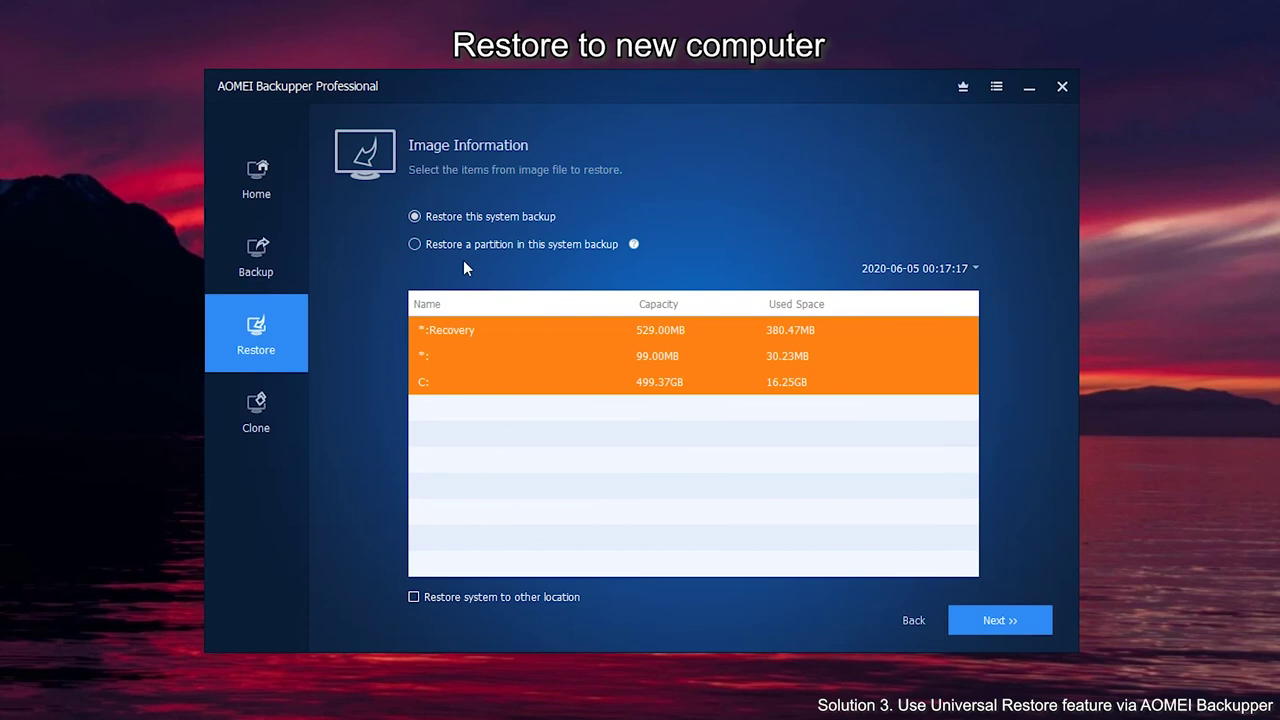
# Step: Restore the system backup to another location, partition F: on Disk2, accepting its overwrite and starting the restore with Universal Restore enabled
pyautogui.click(414, 597)
pyautogui.click(1011, 624)
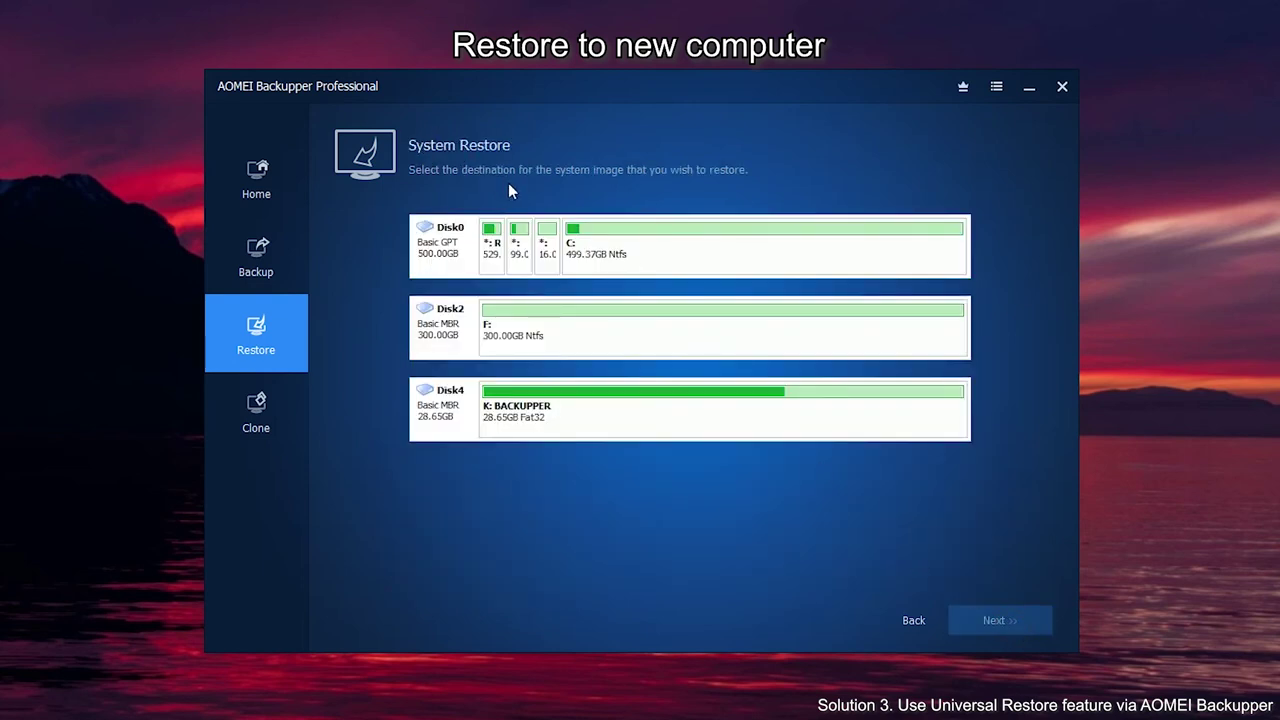
pyautogui.click(509, 338)
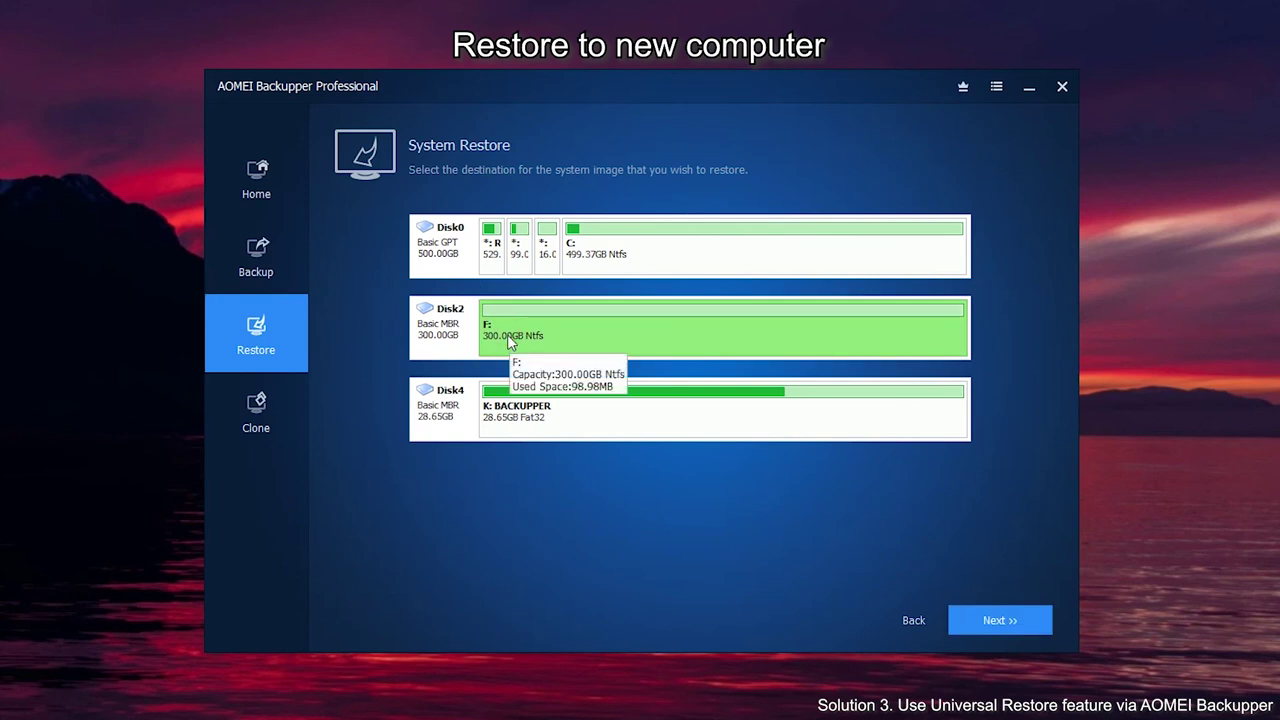
pyautogui.click(1023, 625)
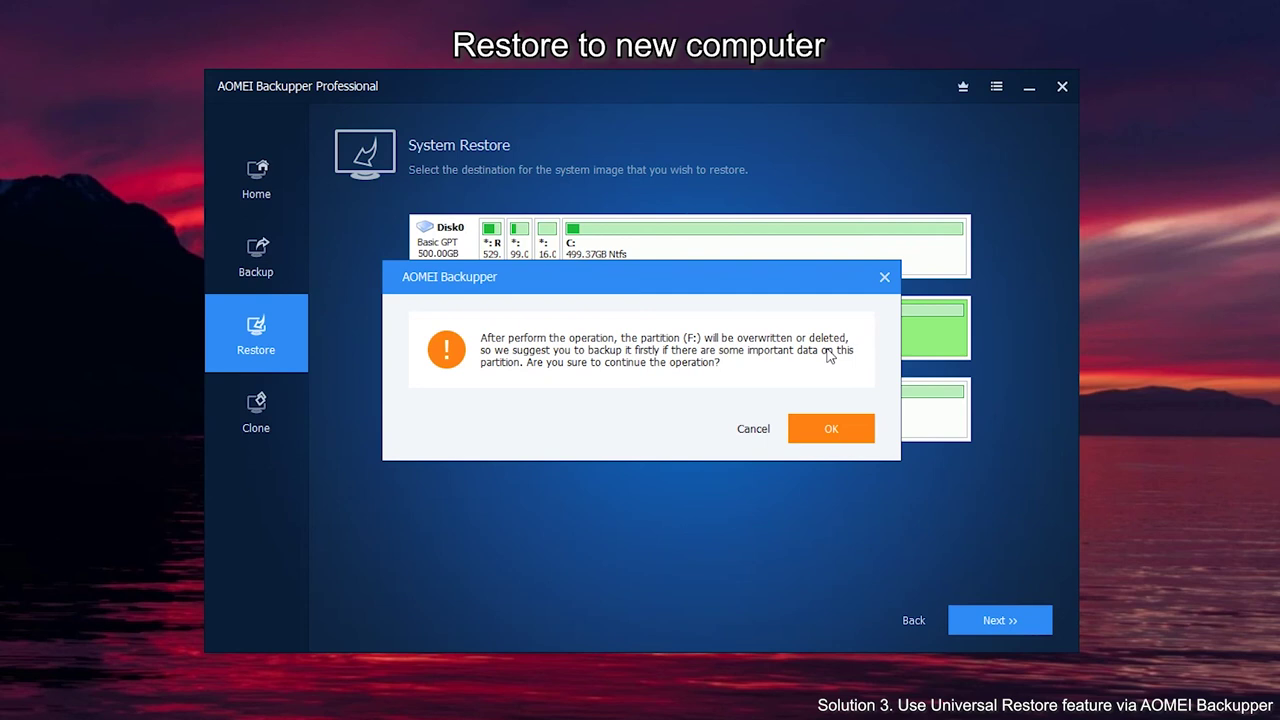
pyautogui.click(832, 434)
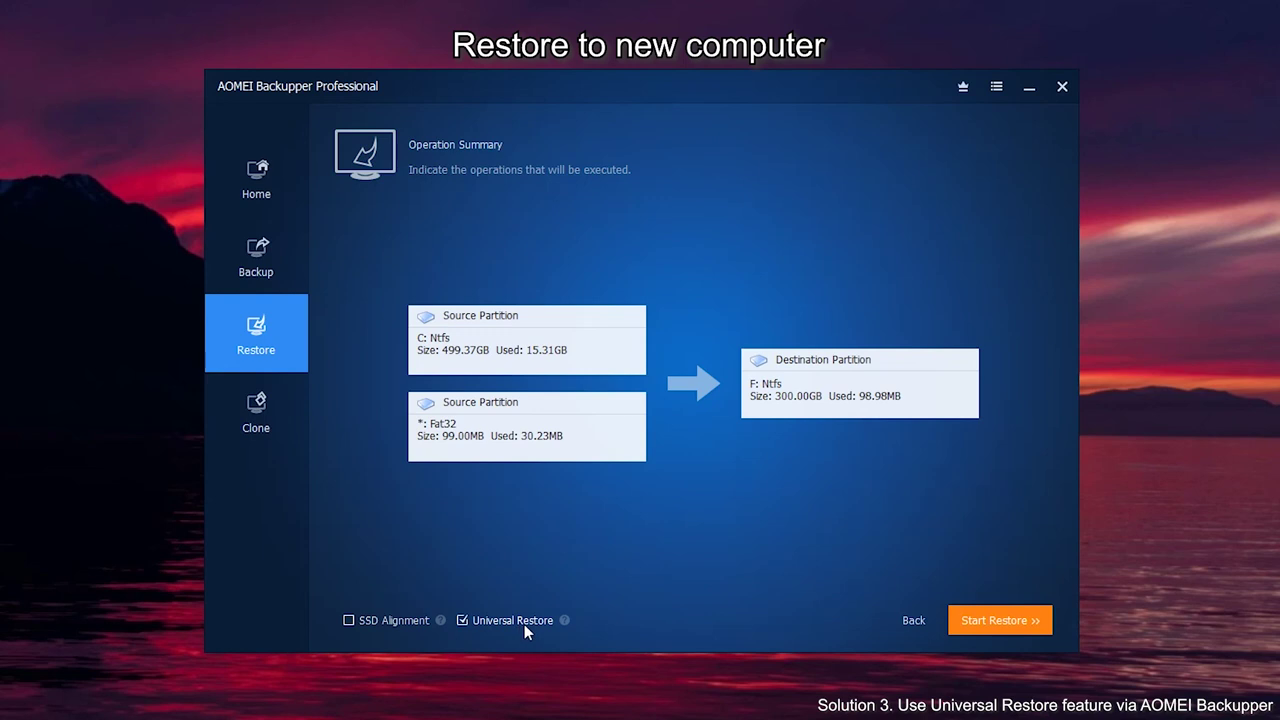
pyautogui.click(1000, 620)
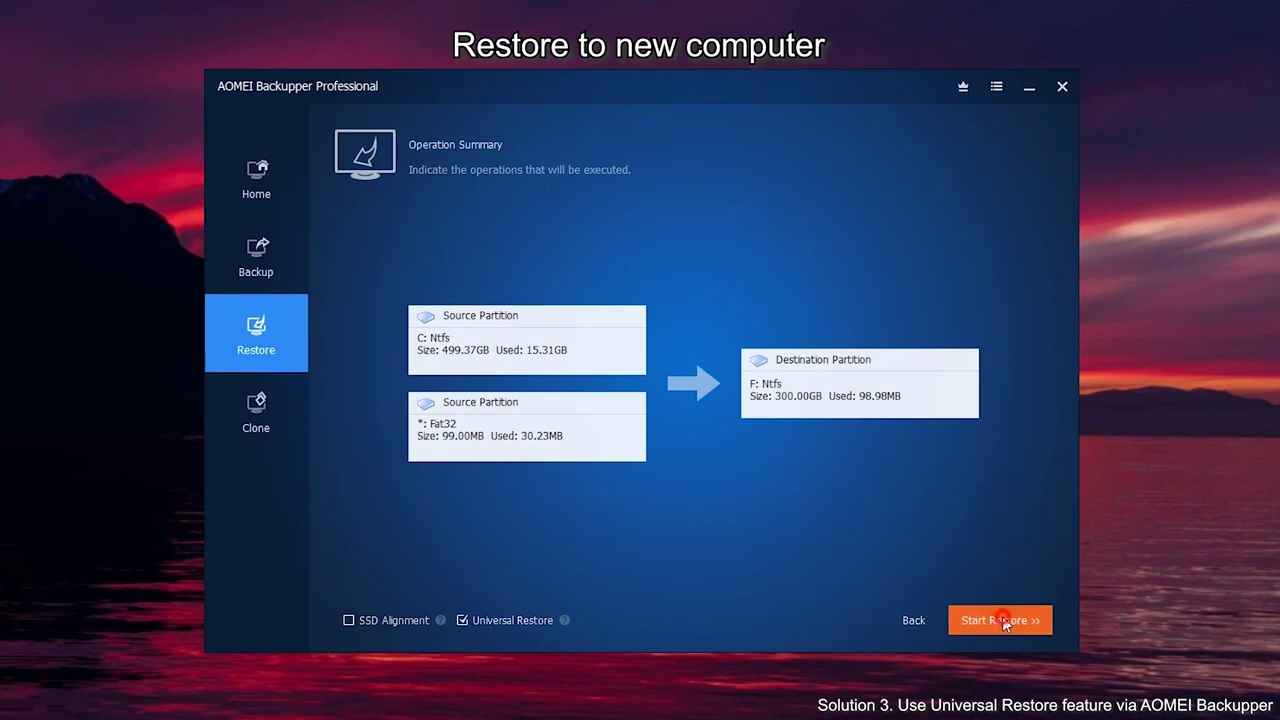